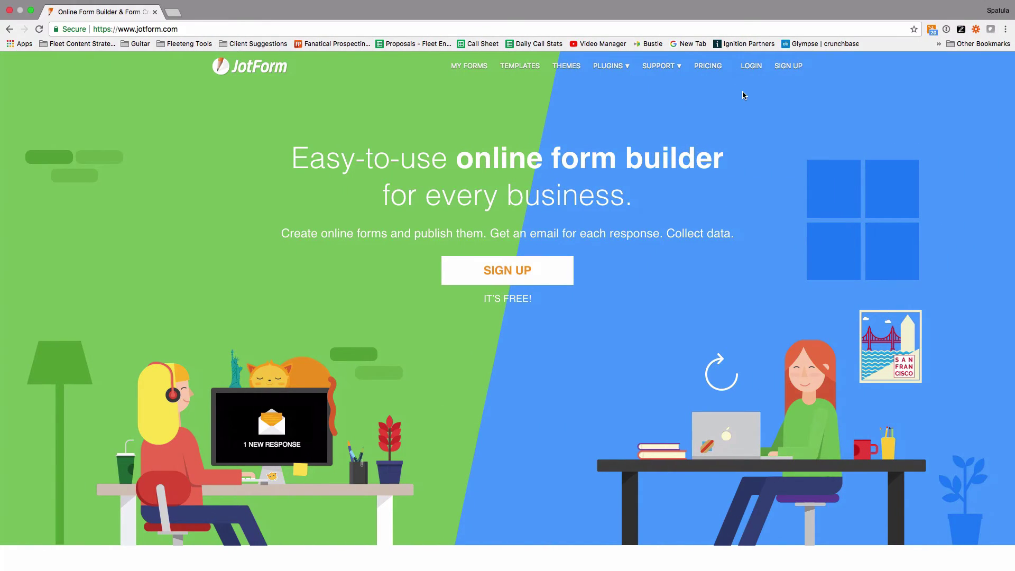
- Register a new JotForm account, entering the account e-mail address and the password twice
click(787, 65)
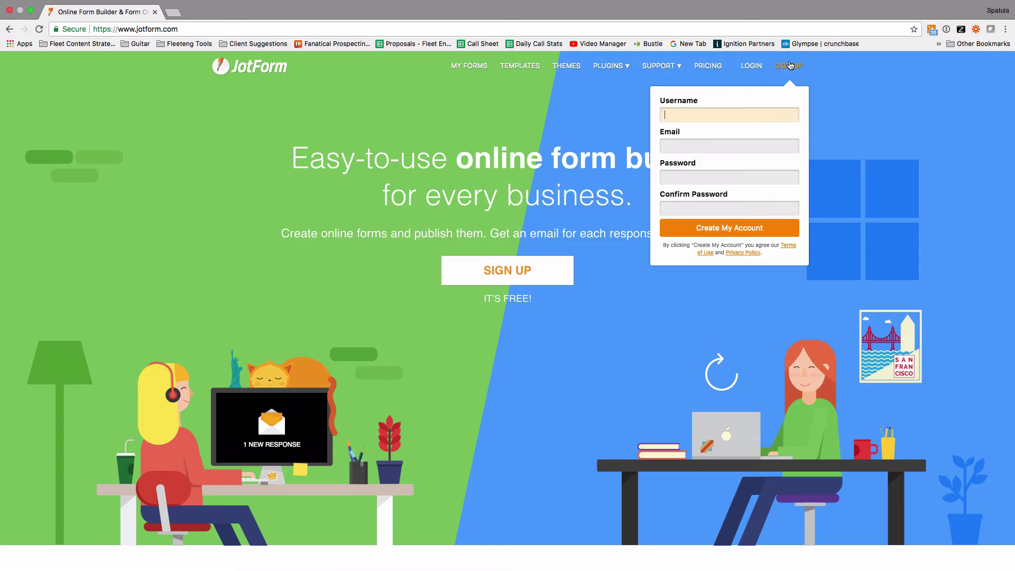
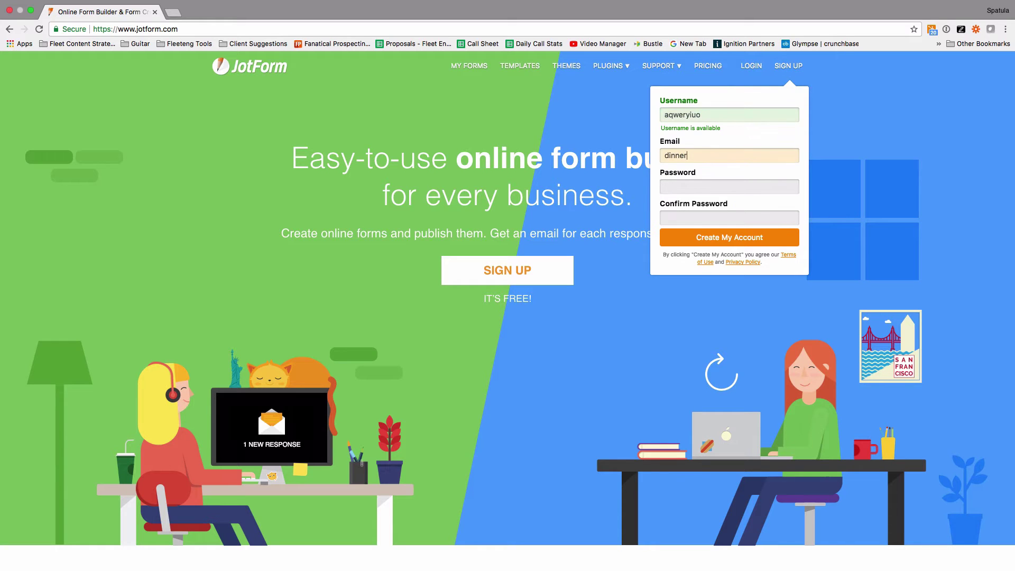
key(Tab)
text(••••••••)
key(Tab)
text(••••••••)
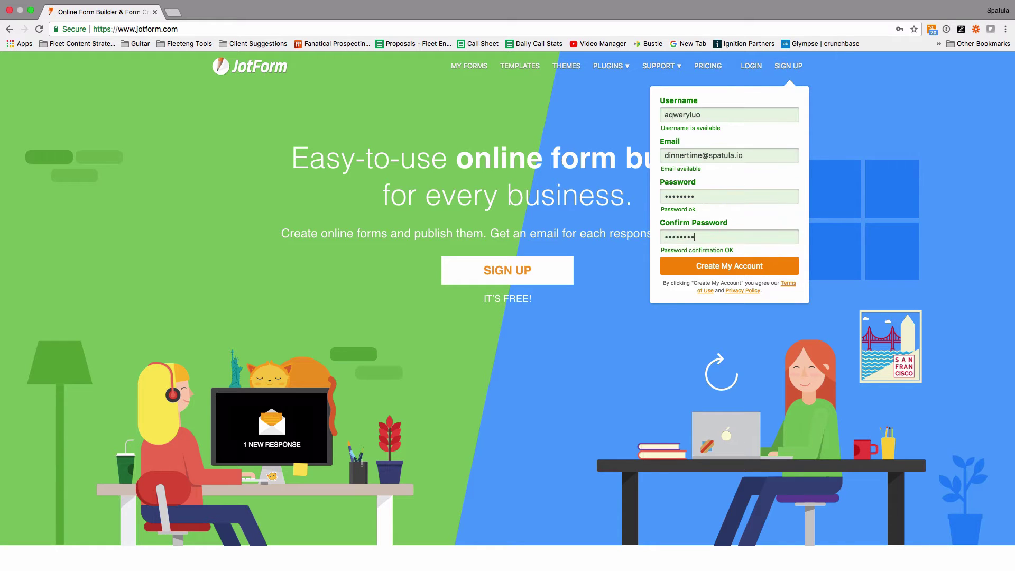
click(735, 266)
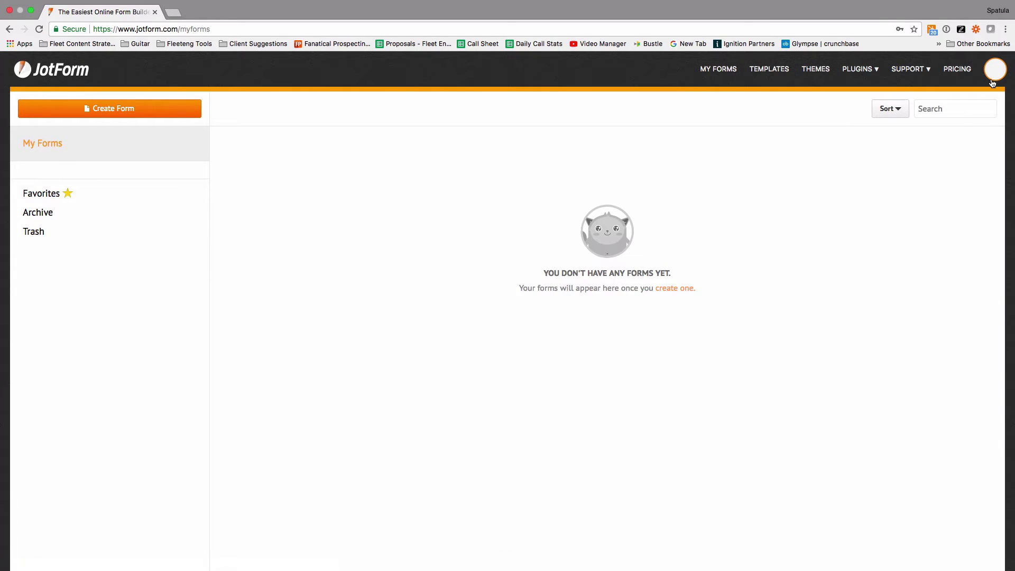
- Uncheck Enable New Form Layout in account Settings and go back to My Forms
click(994, 78)
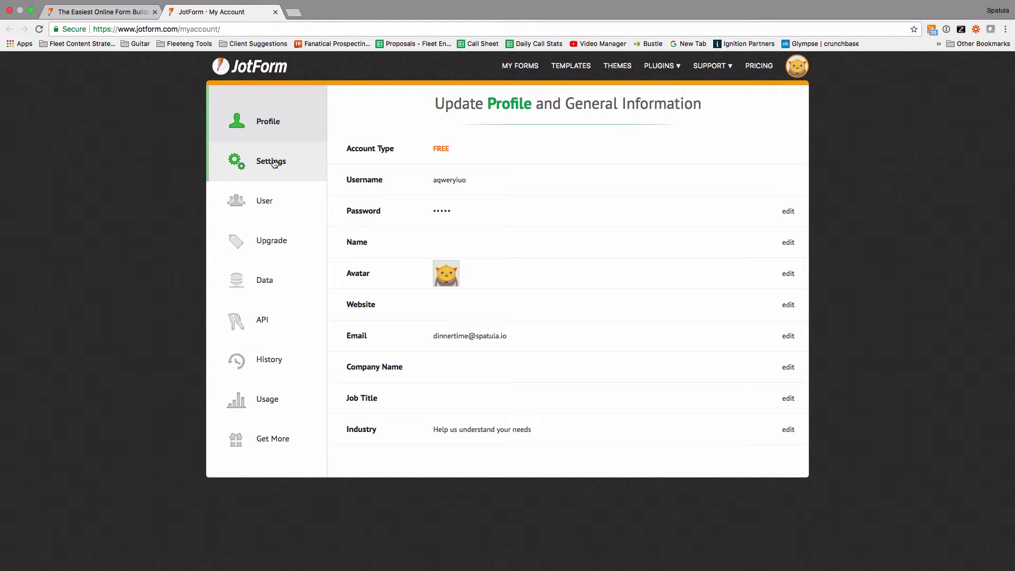
click(275, 163)
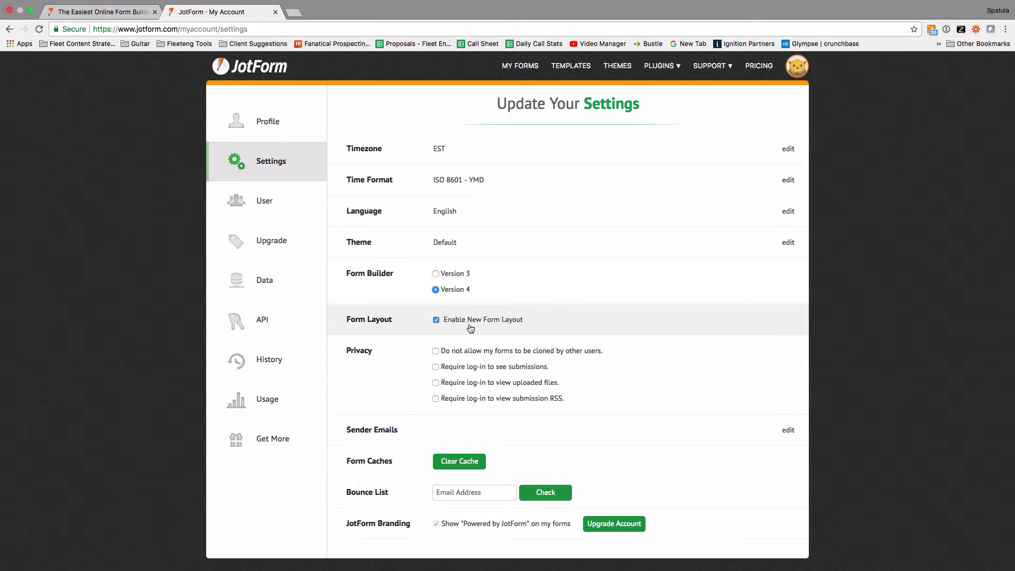
click(436, 320)
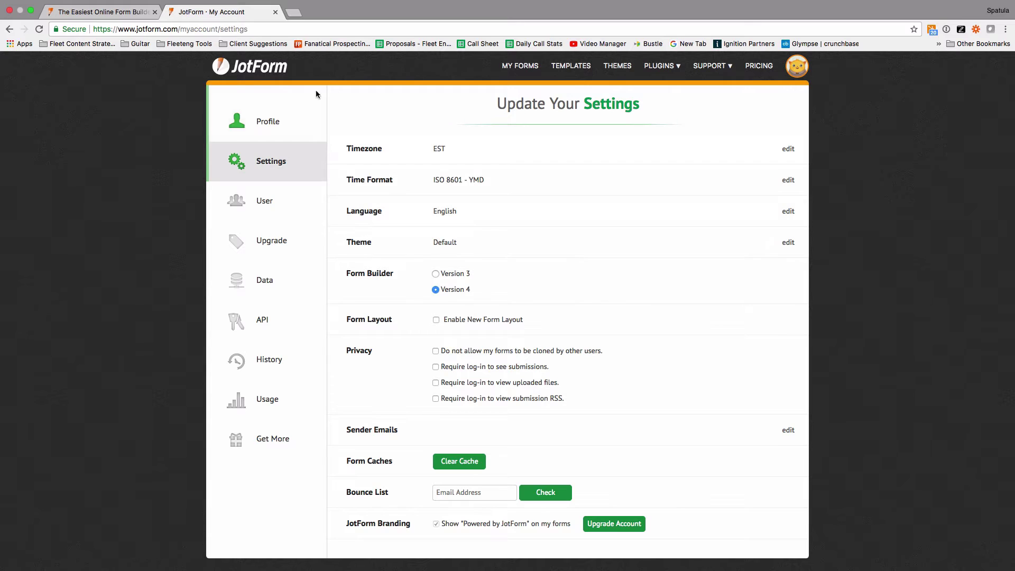
click(526, 67)
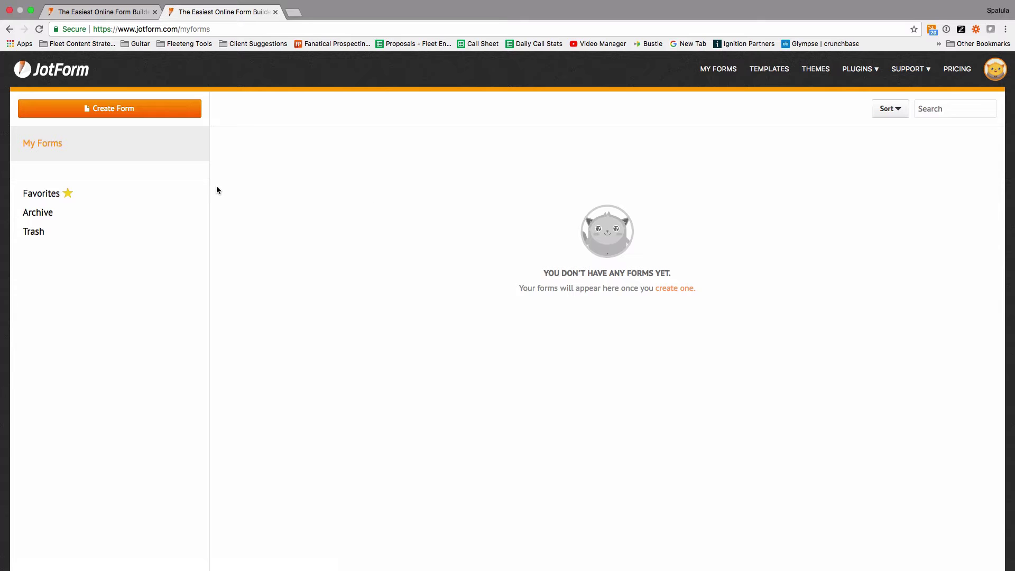
- Create a new form using Import Form with the From a web page option
click(139, 114)
click(622, 360)
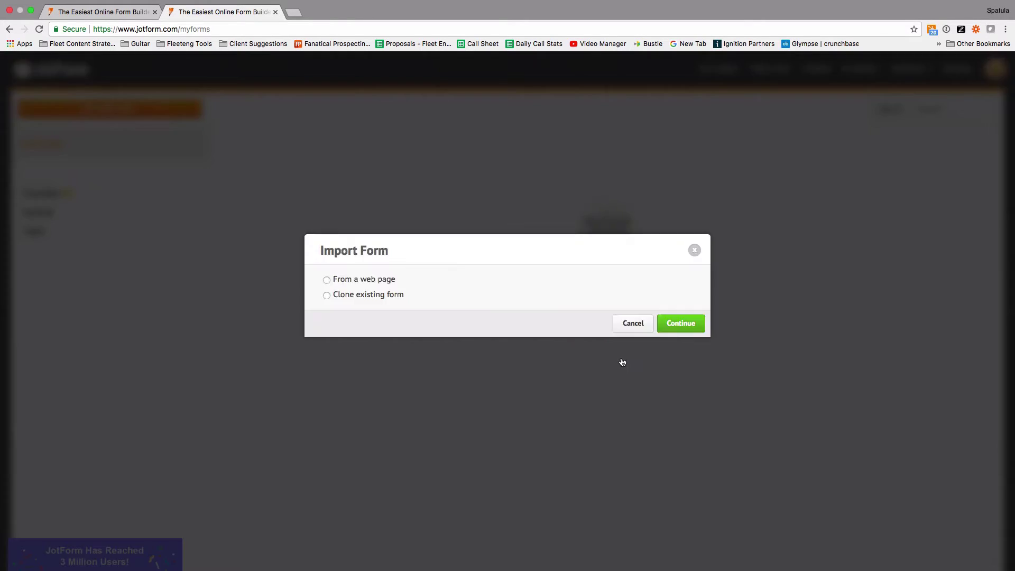
click(327, 280)
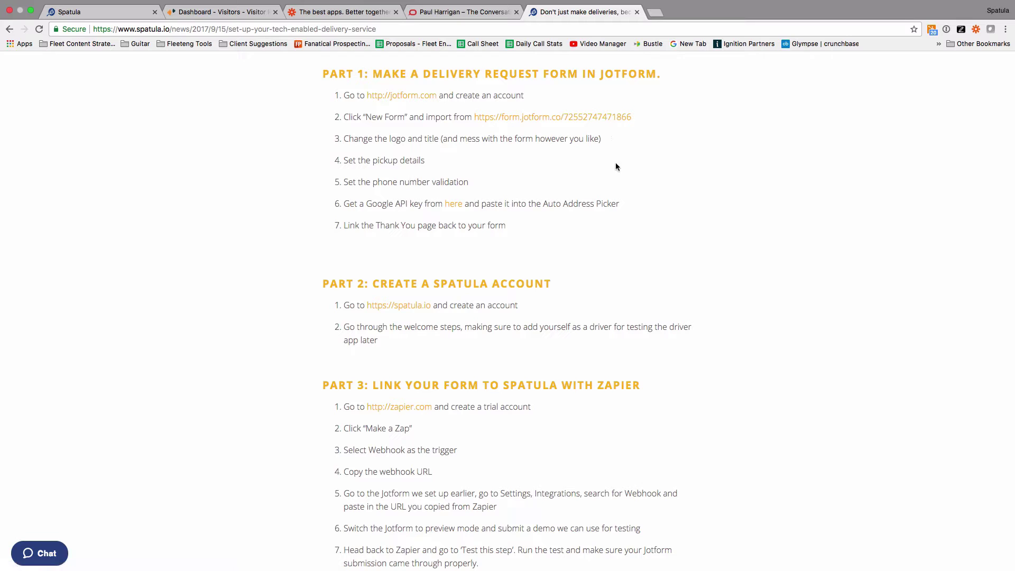
- Copy the form.jotform.co example URL from step 2 of the guide and return to JotForm
drag(642, 119, 476, 113)
key(super+c)
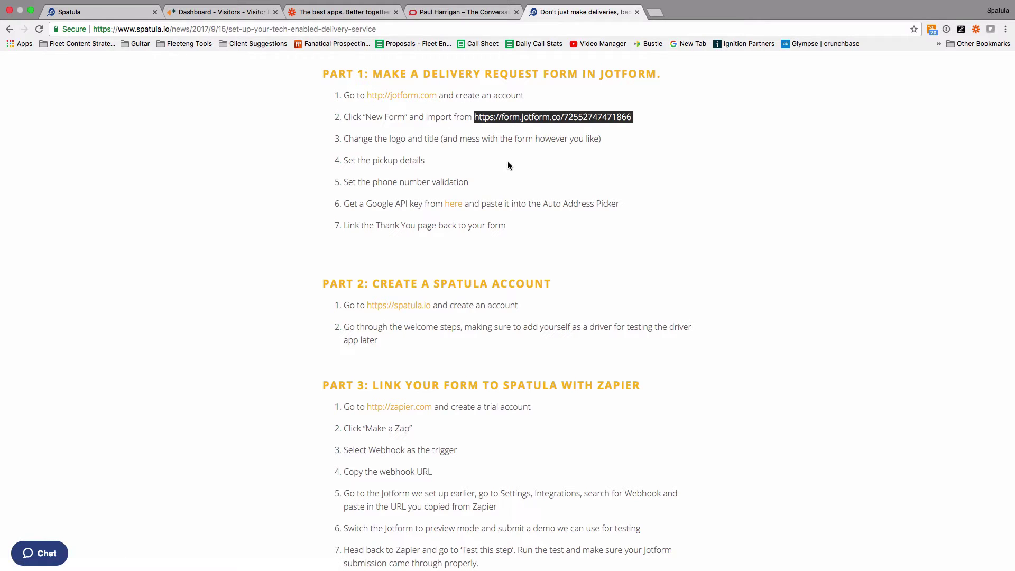
key(ctrl+Right)
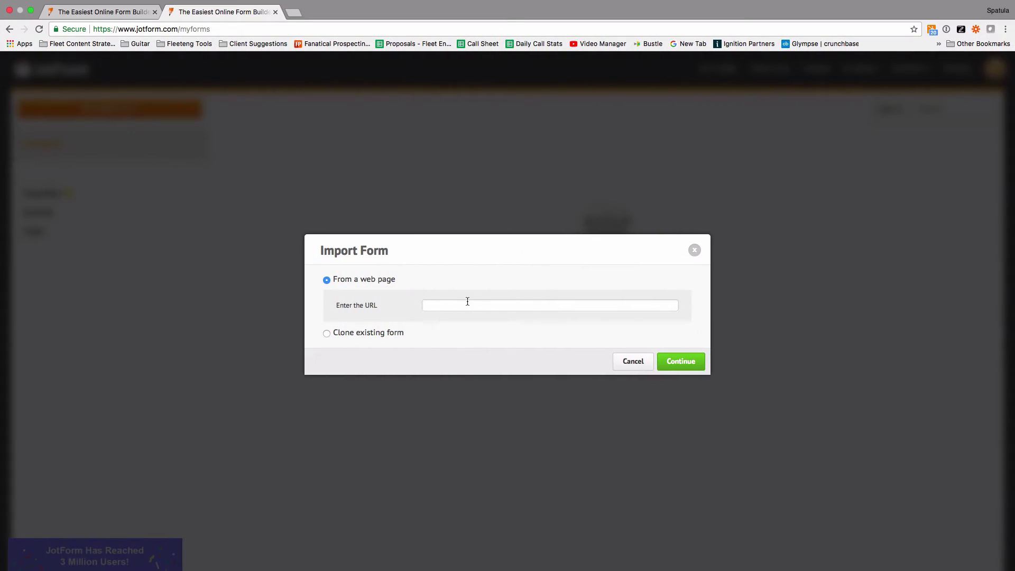
- Paste the copied example form URL into the import field and continue
click(467, 301)
key(super+v)
click(674, 362)
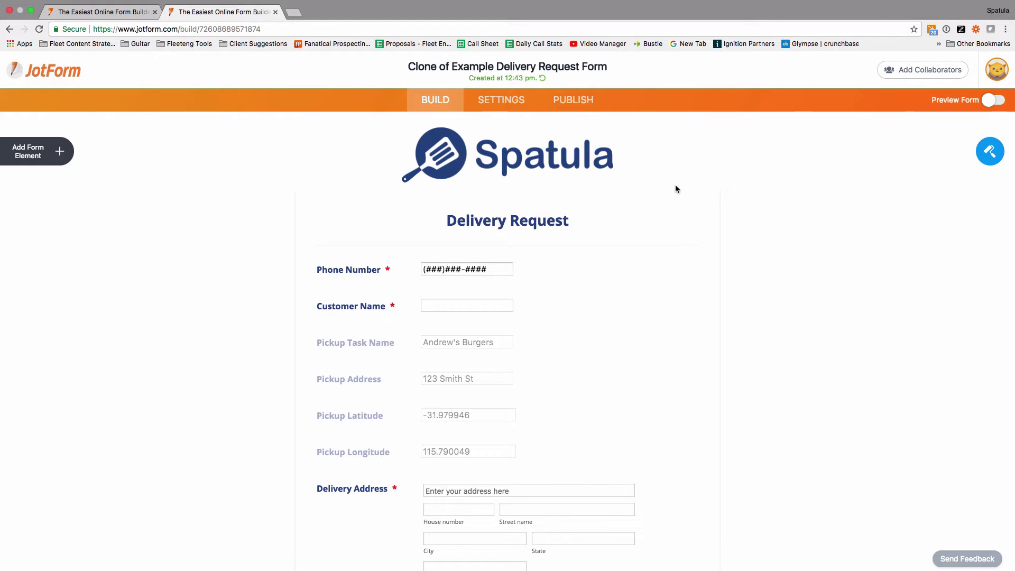
scroll(771, 287, down, 10)
scroll(773, 226, up, 8)
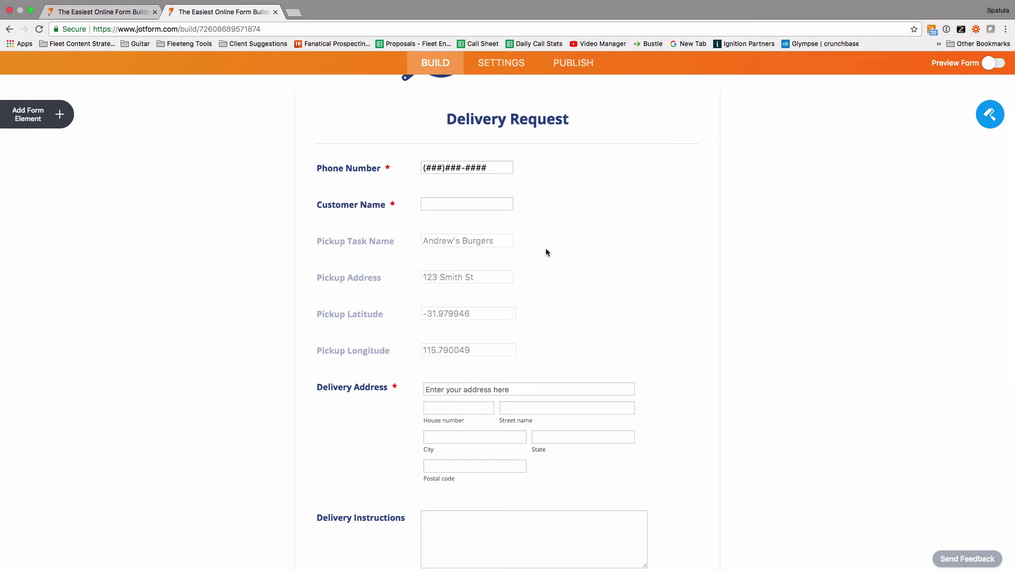
scroll(727, 340, down, 5)
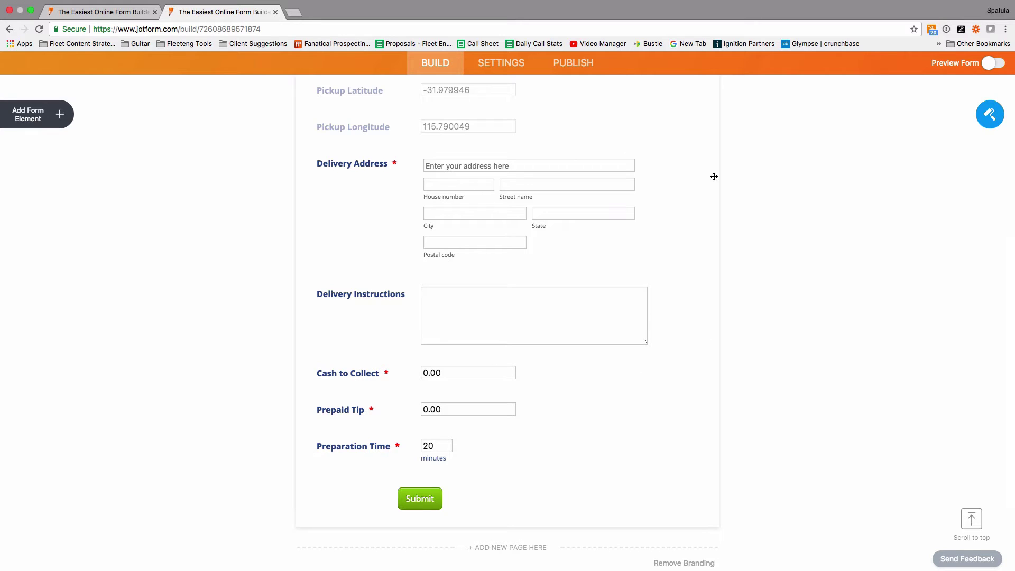
scroll(748, 161, up, 7)
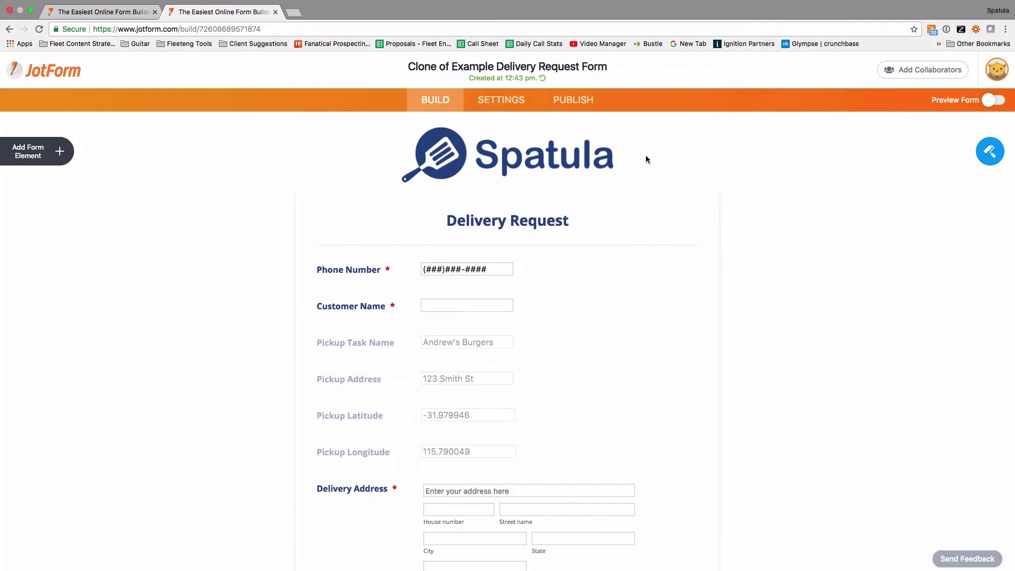
click(990, 152)
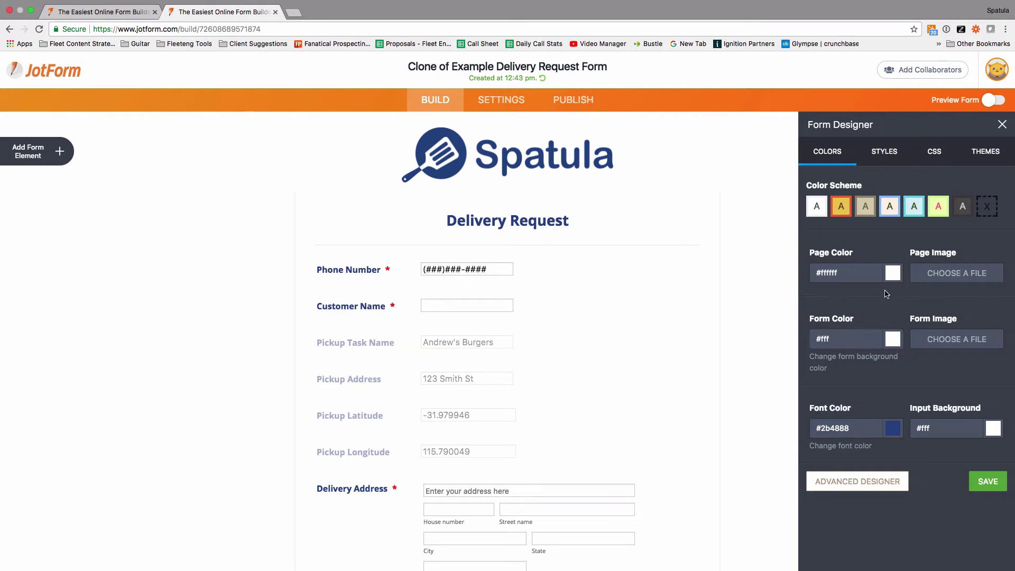
click(1002, 125)
click(579, 150)
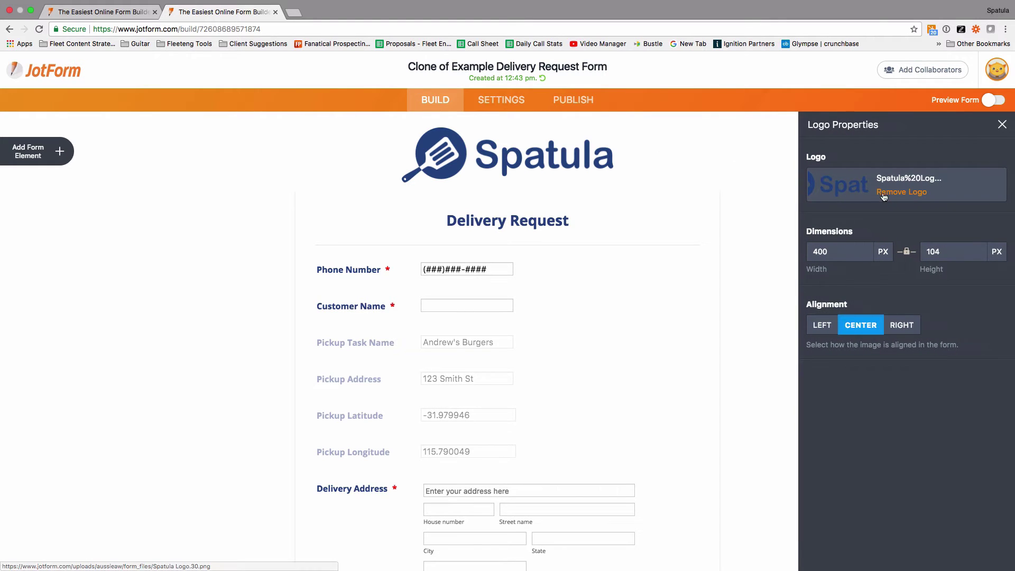
click(739, 191)
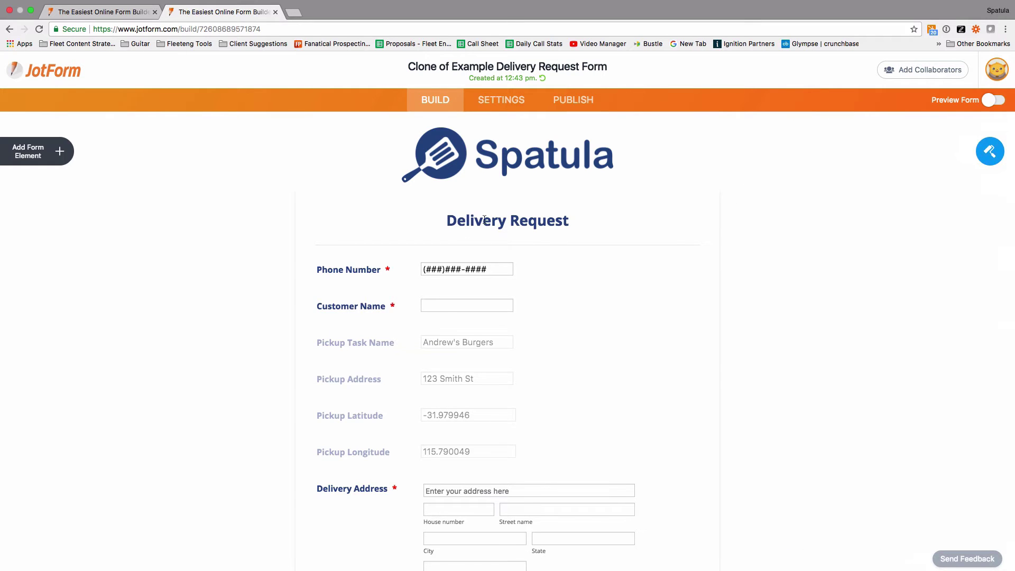
click(561, 221)
click(829, 288)
scroll(592, 331, down, 5)
scroll(593, 329, down, 2)
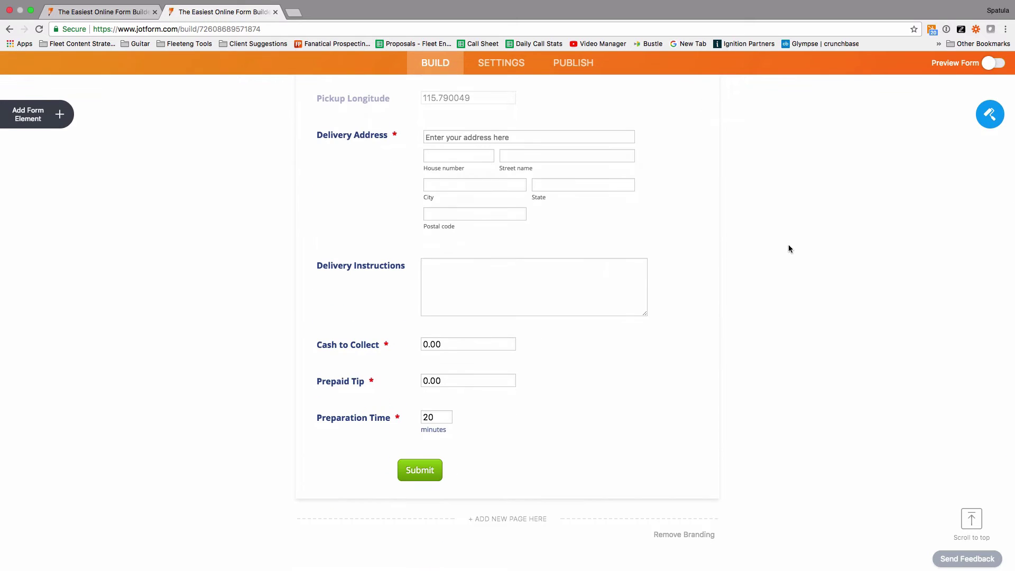
key(ctrl+Left)
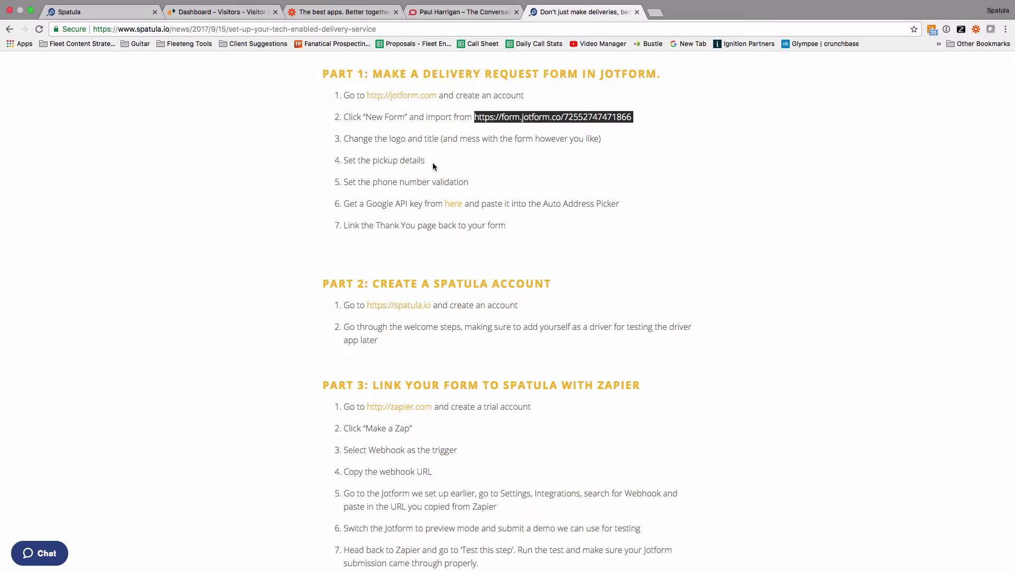
drag(430, 162, 341, 161)
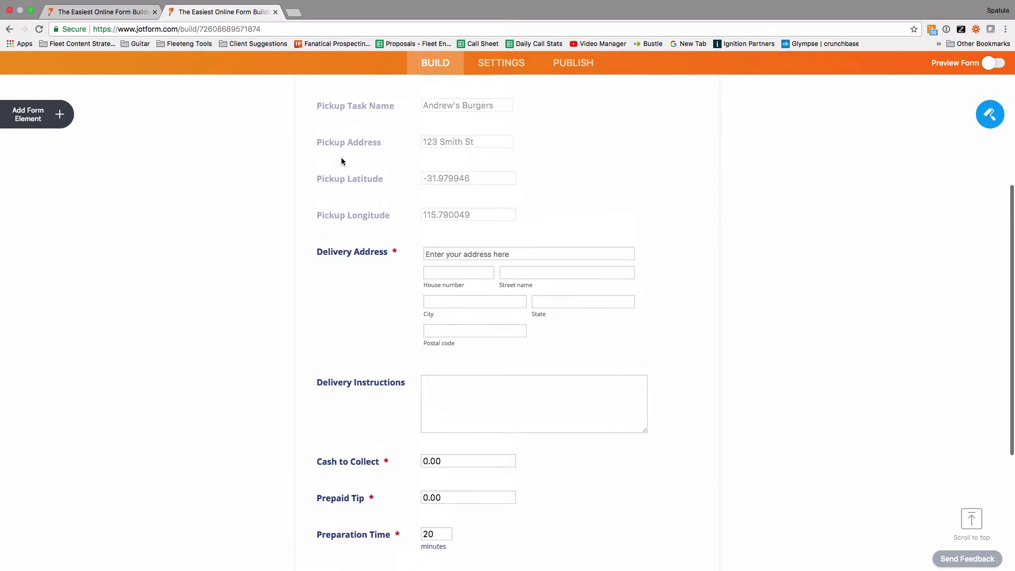
scroll(342, 161, up, 3)
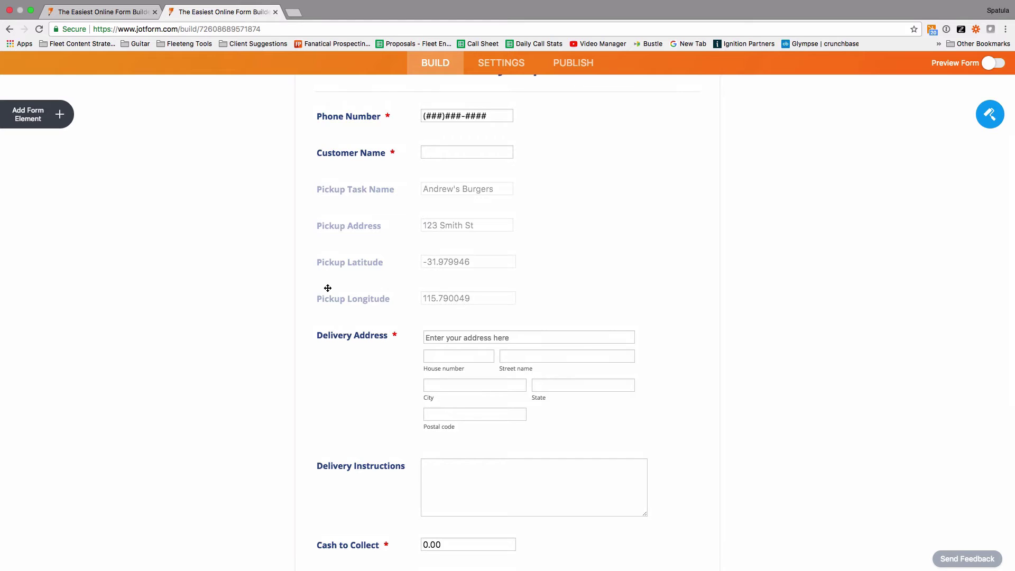
- Verify Pickup Task Name's Advanced default value is Andrew's Burgers, then select Pickup Latitude
click(370, 191)
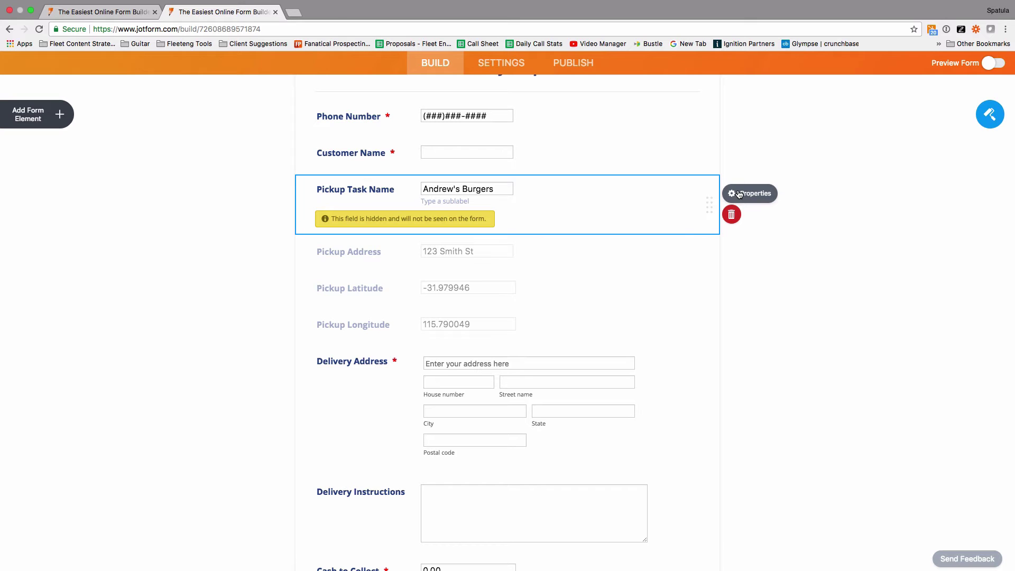
click(739, 195)
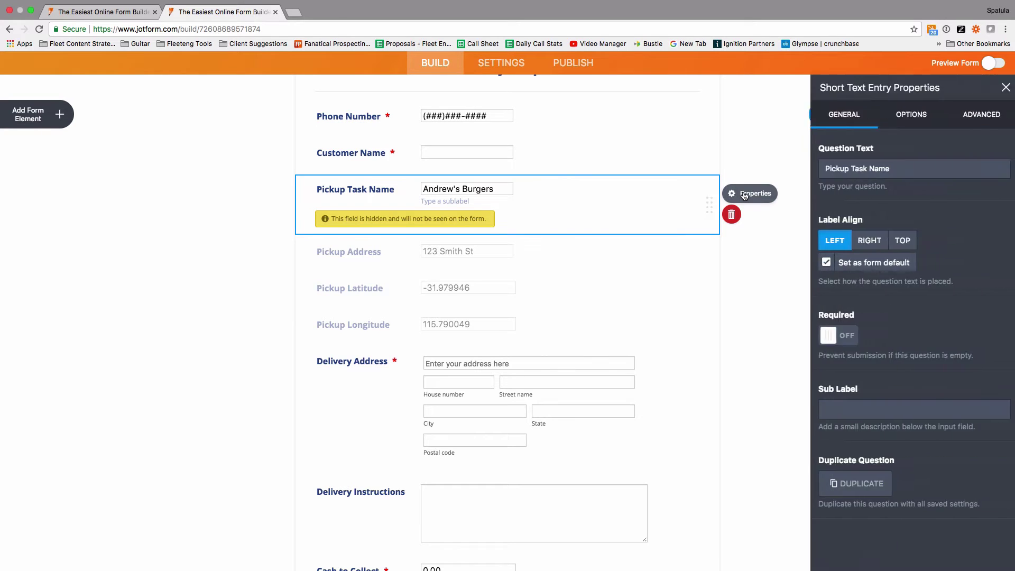
click(969, 114)
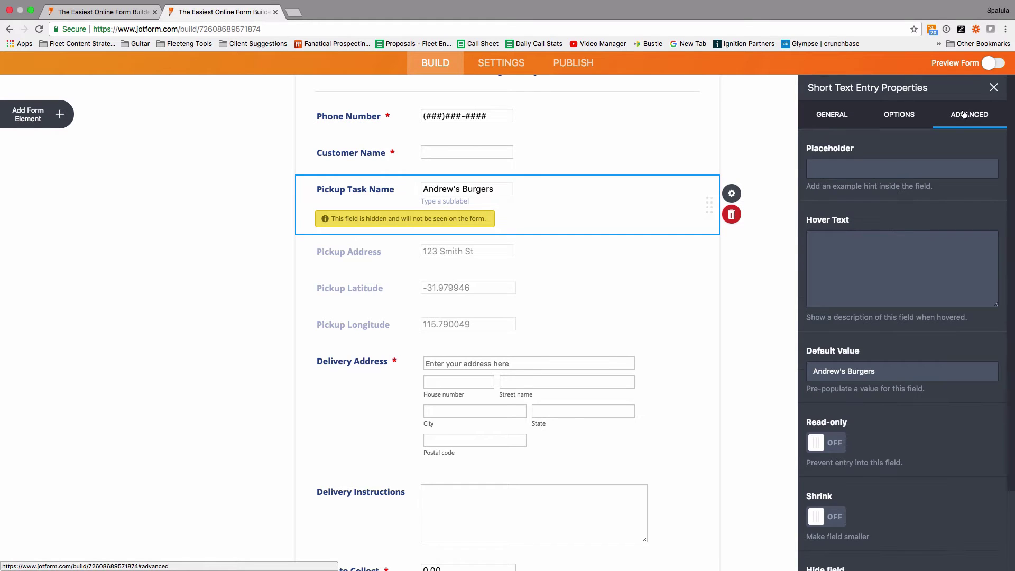
drag(879, 371, 807, 372)
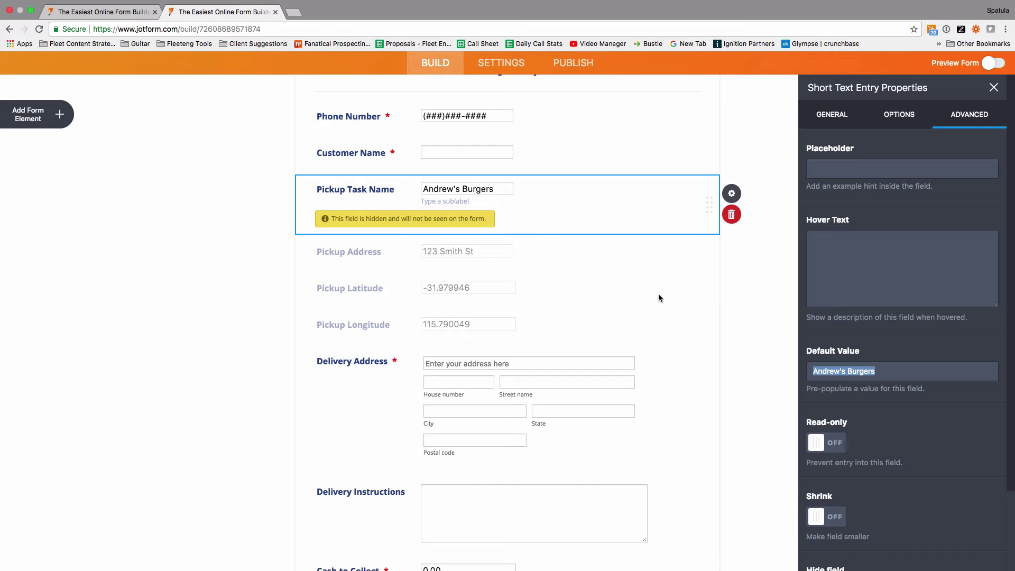
click(608, 288)
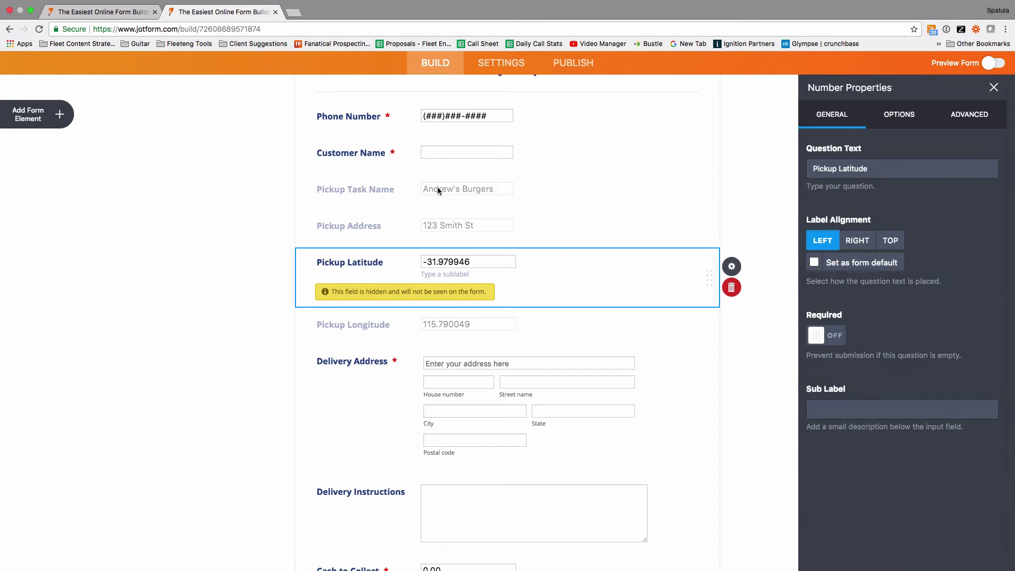
- Check that the hidden Pickup Address field defaults to 123 Smith St
click(240, 211)
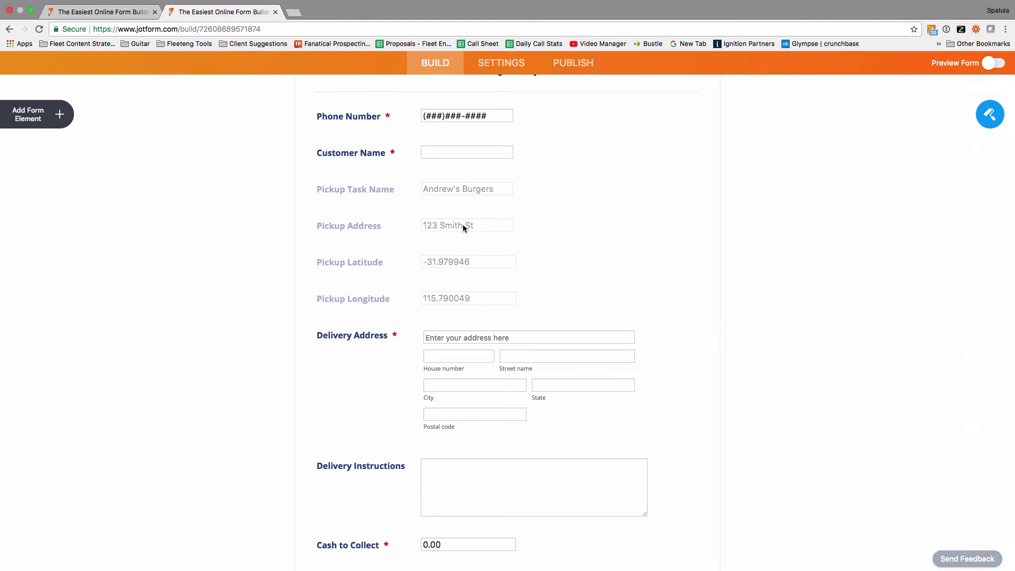
click(462, 224)
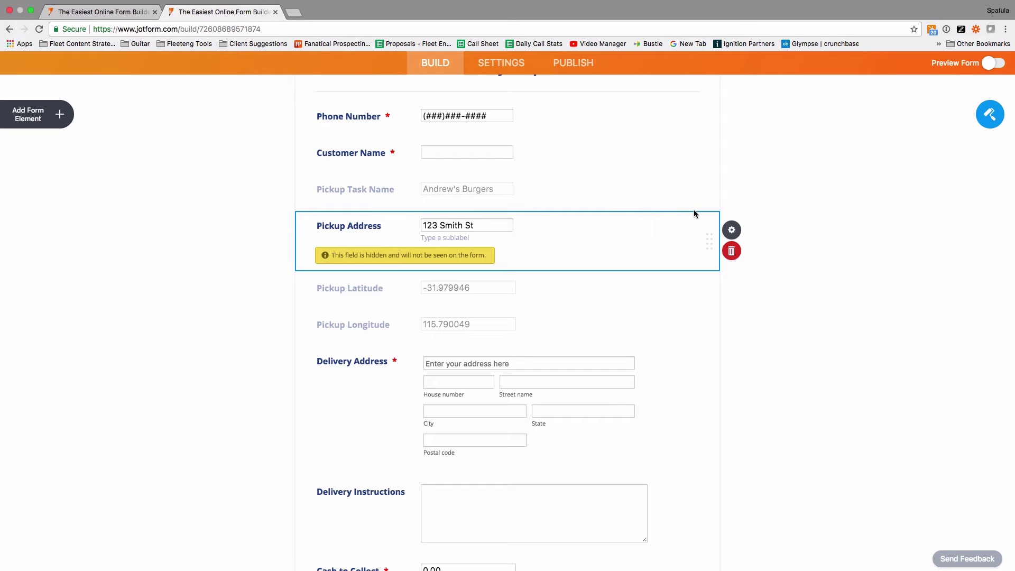
click(732, 229)
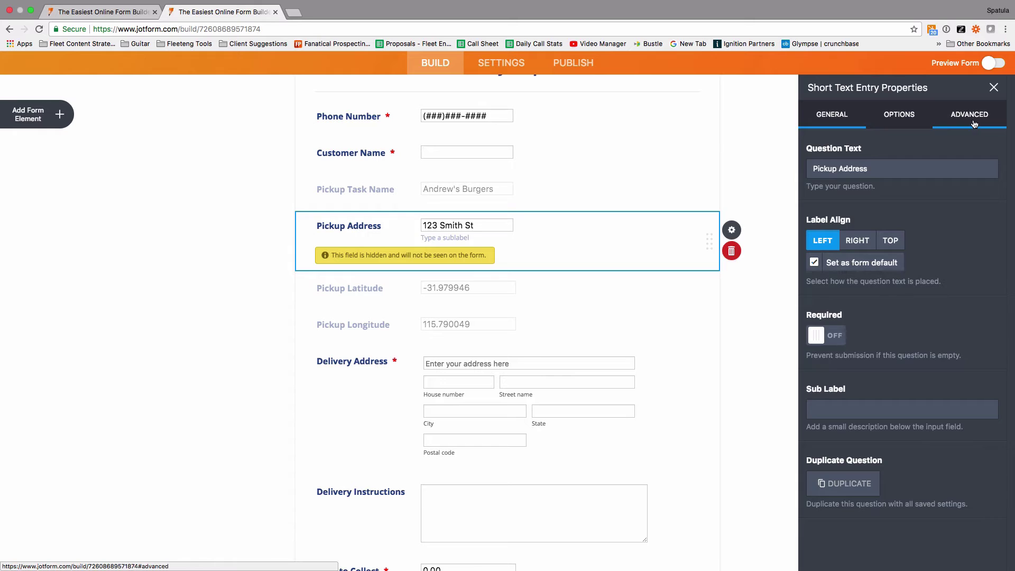
click(975, 124)
drag(879, 378, 808, 371)
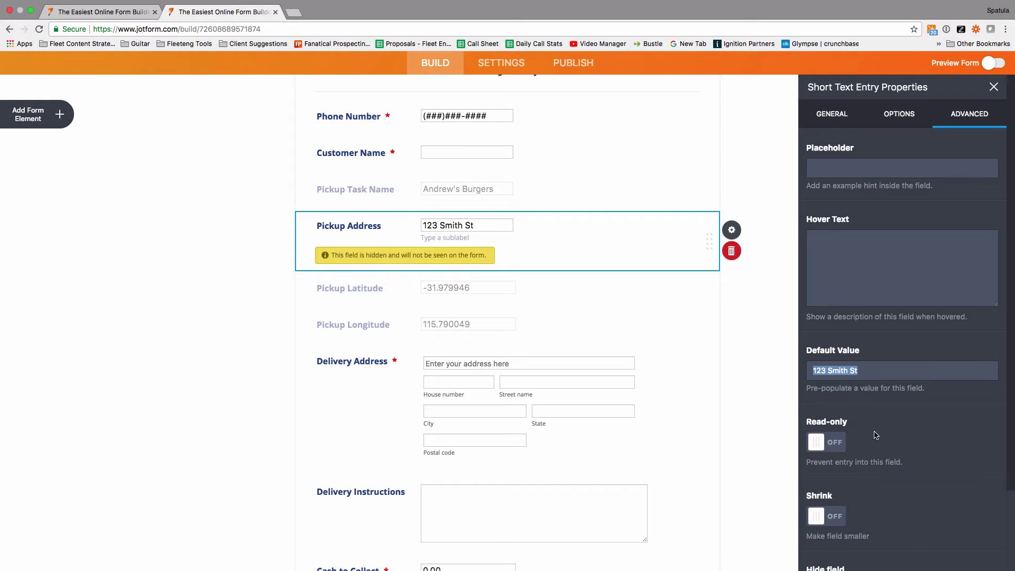
scroll(877, 449, down, 3)
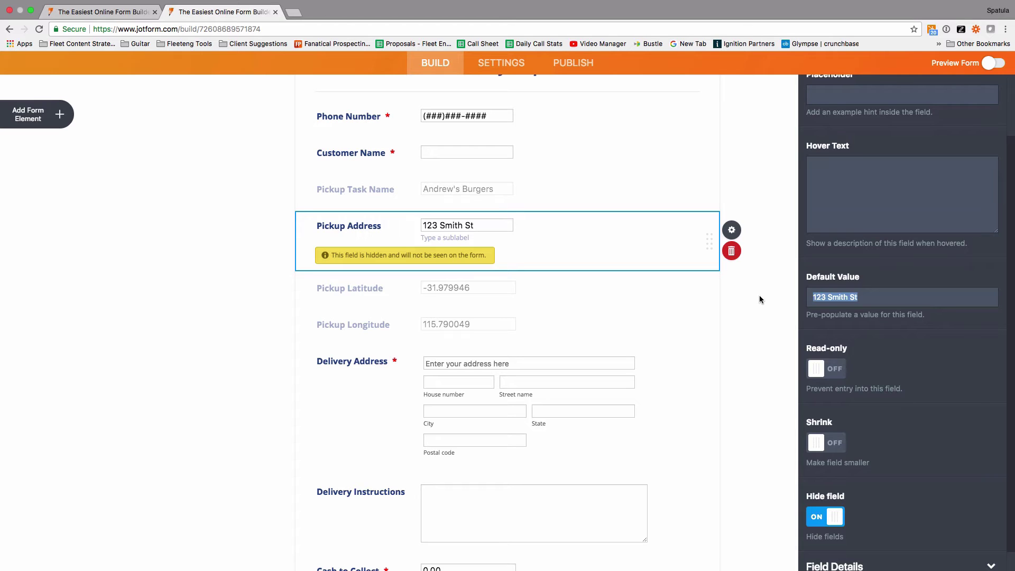
click(760, 296)
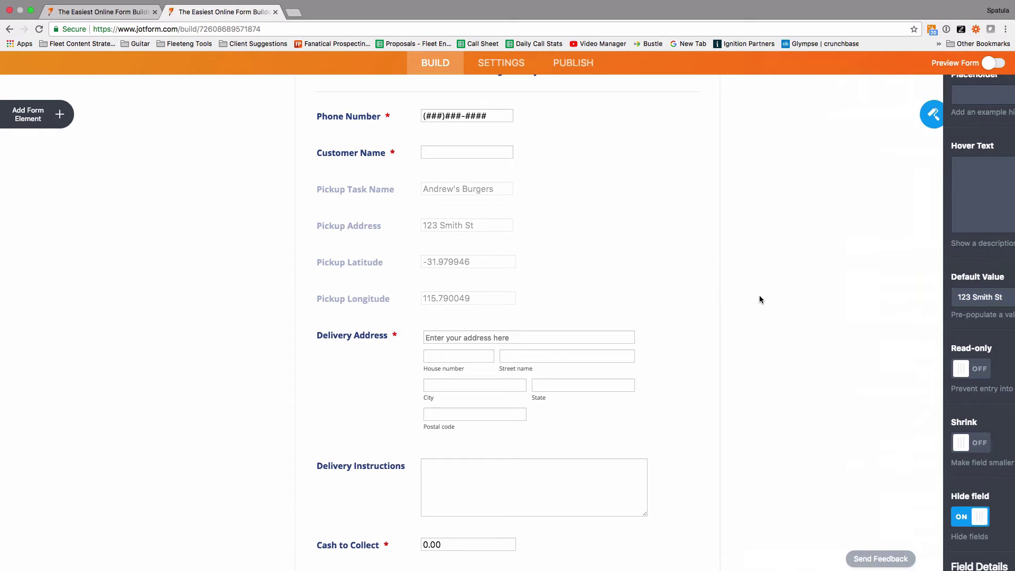
- Check that the hidden Pickup Latitude field defaults to -31.979946
click(443, 263)
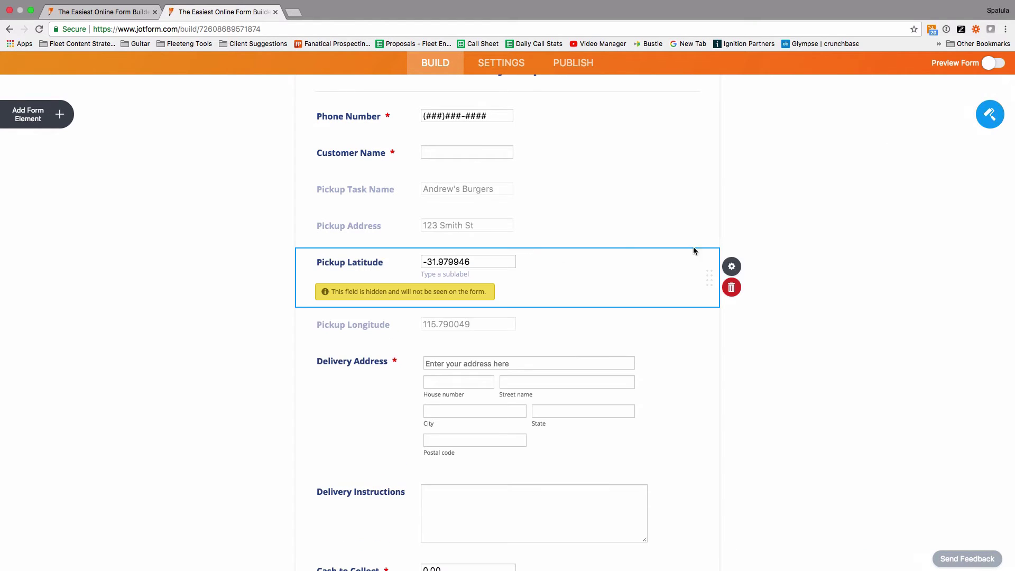
click(730, 267)
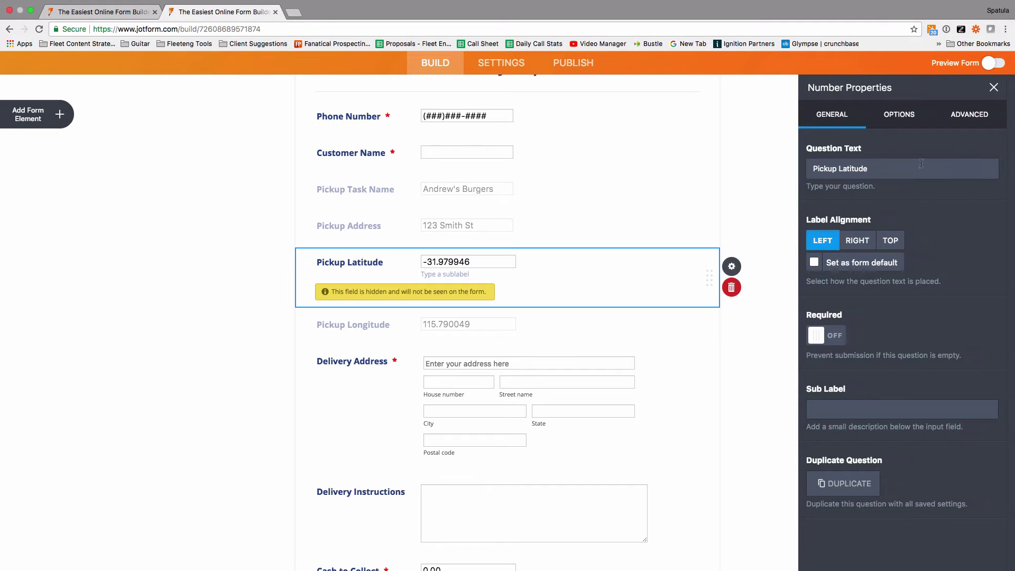
click(970, 116)
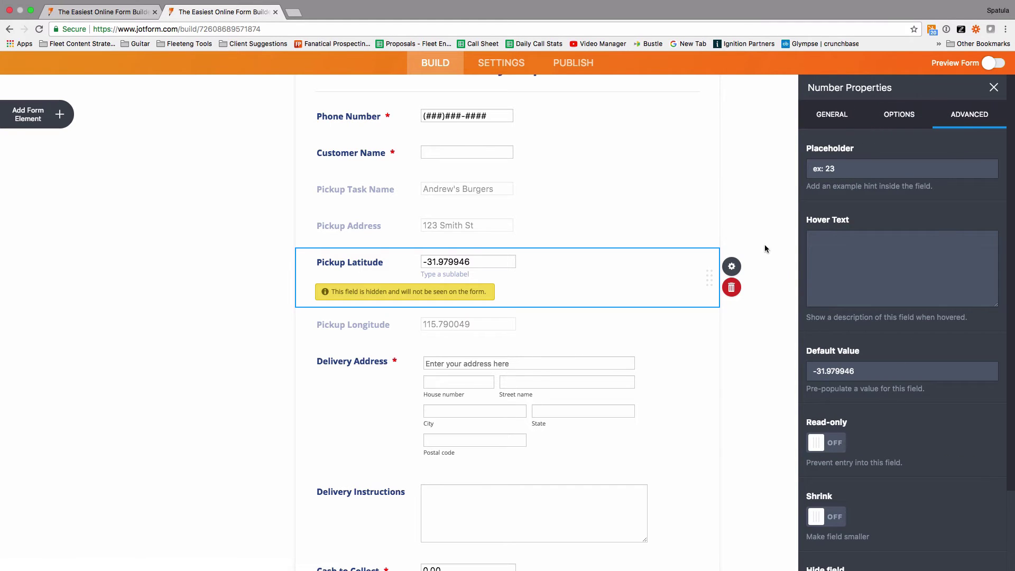
click(244, 275)
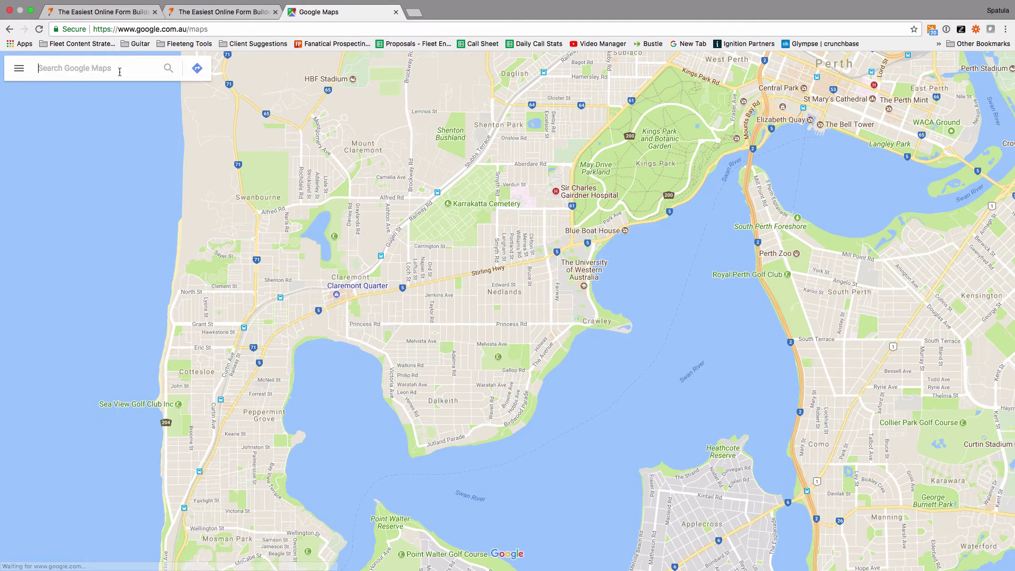
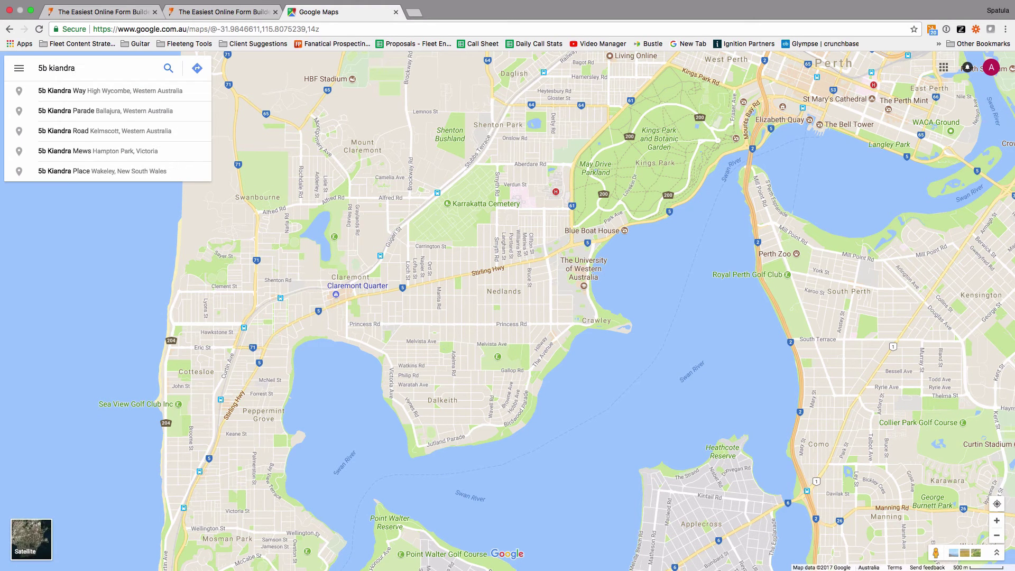
- Look up the pickup street address in Google Maps, select its coordinates via What's here?, and return to JotForm
key(Return)
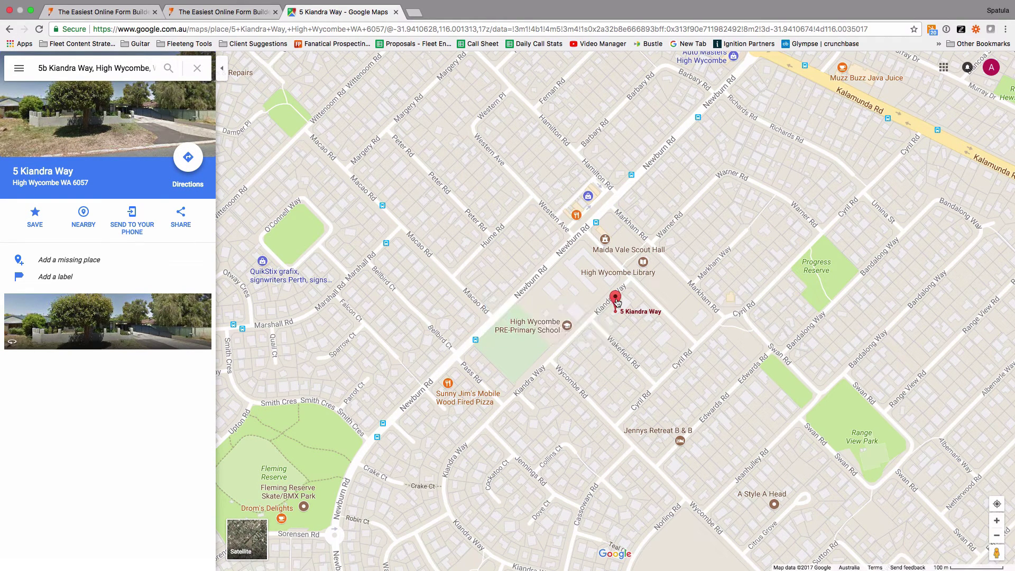
right_click(617, 303)
click(643, 337)
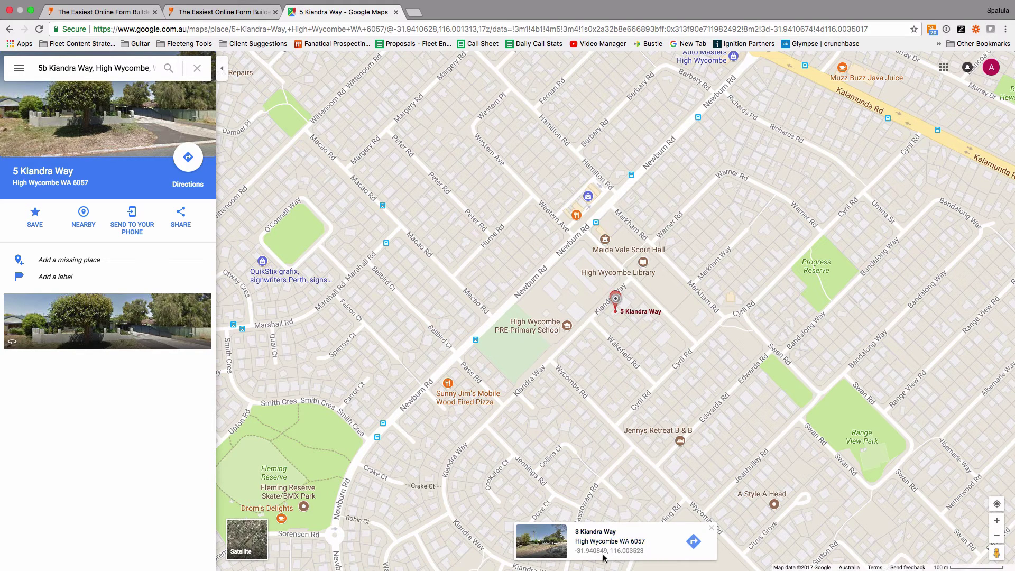
drag(571, 553, 646, 554)
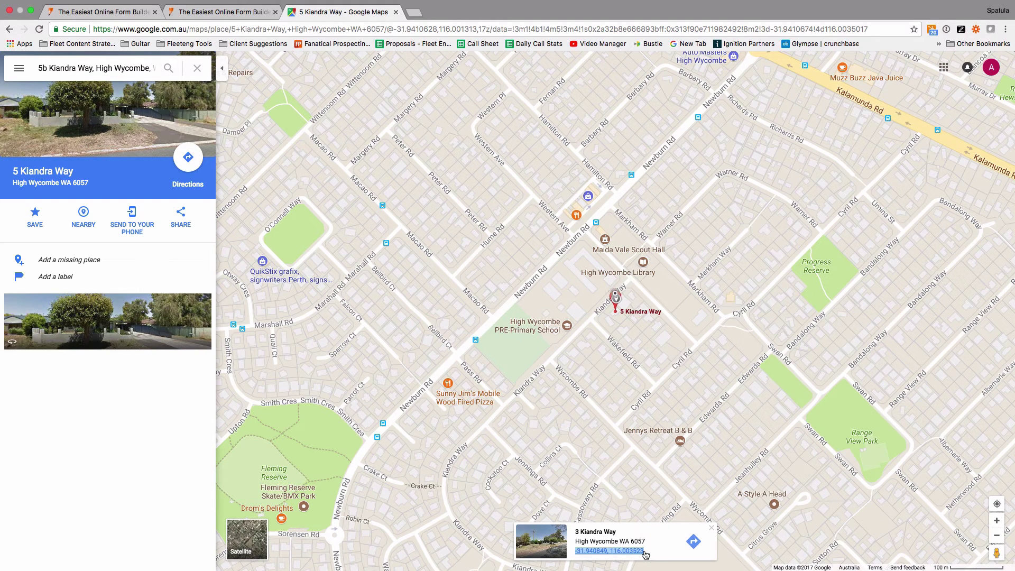
click(240, 12)
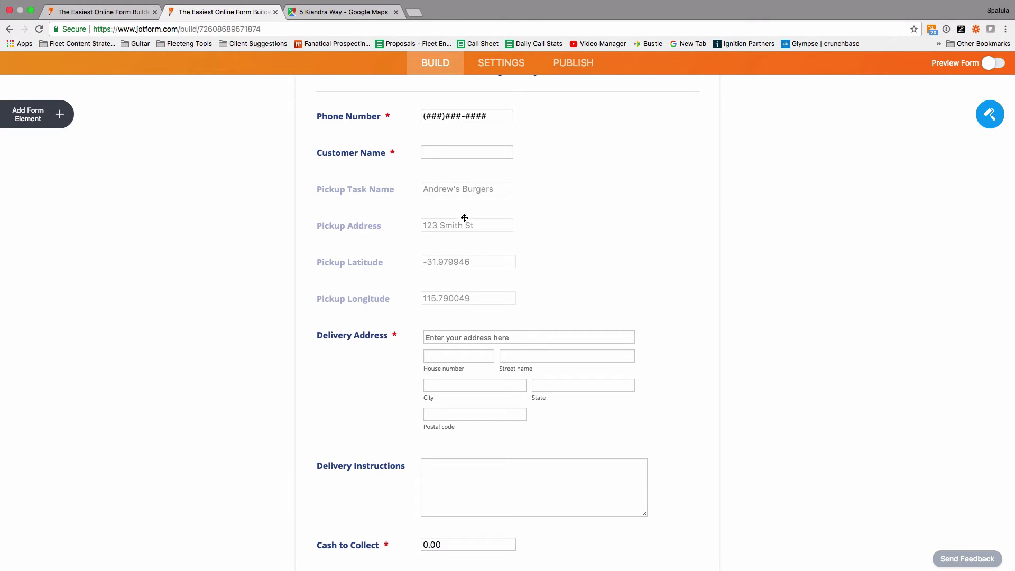
- Check the setup guide's next step, then scroll the form and select the Phone Number field
key(ctrl+Left)
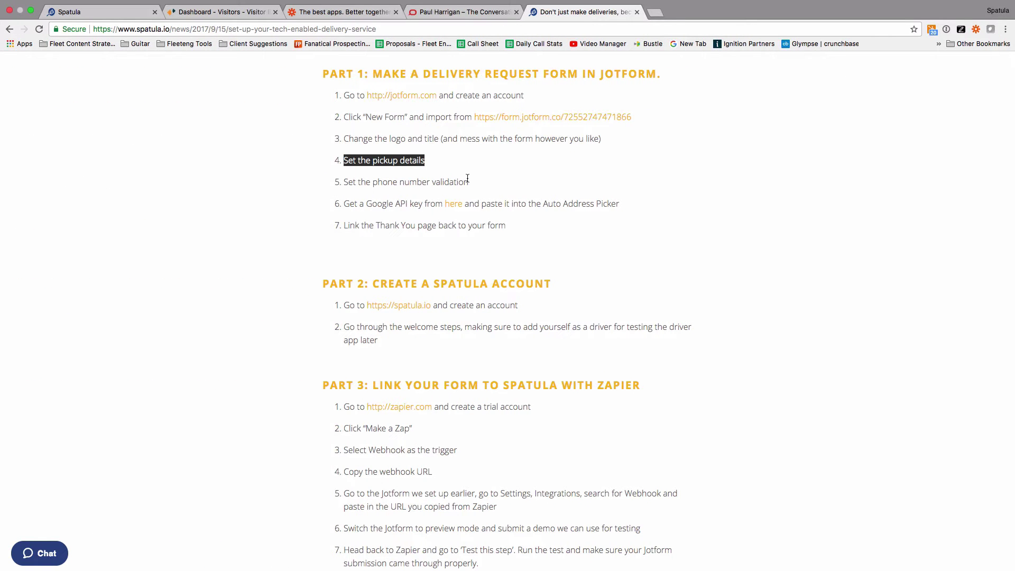
key(ctrl+Right)
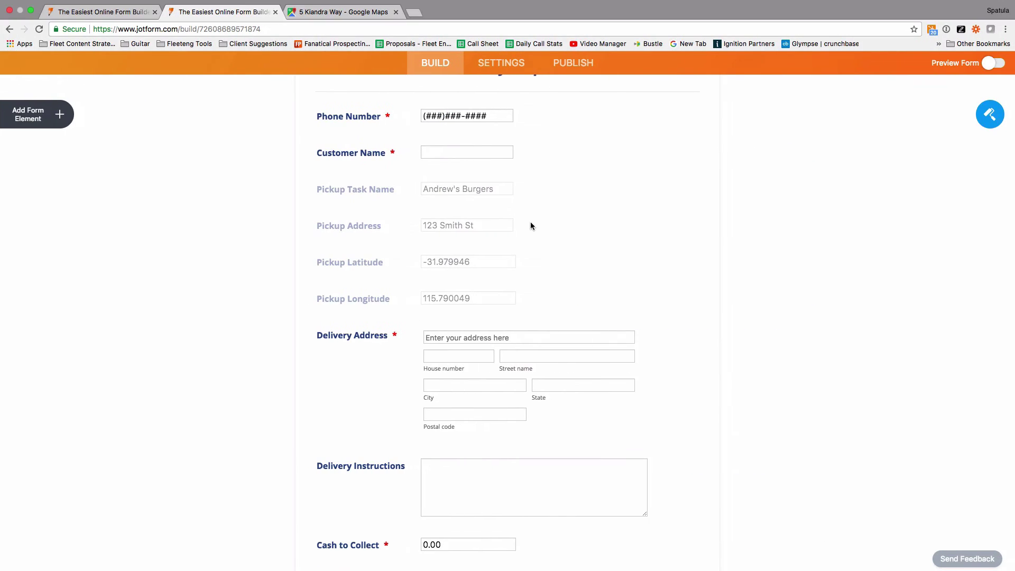
scroll(531, 226, up, 2)
scroll(531, 226, up, 2)
scroll(531, 225, down, 5)
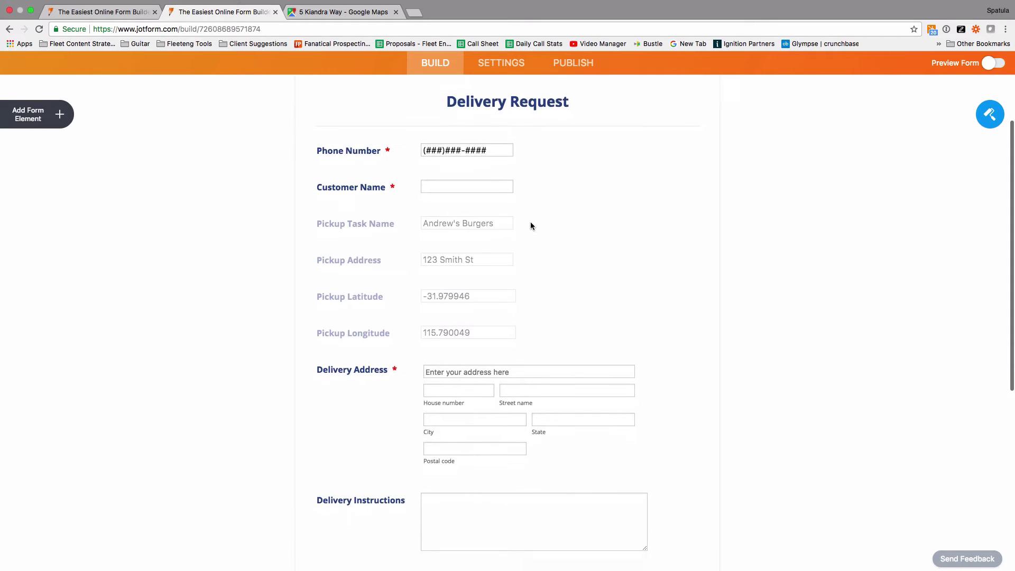
scroll(531, 226, down, 4)
scroll(531, 226, up, 5)
scroll(531, 225, up, 2)
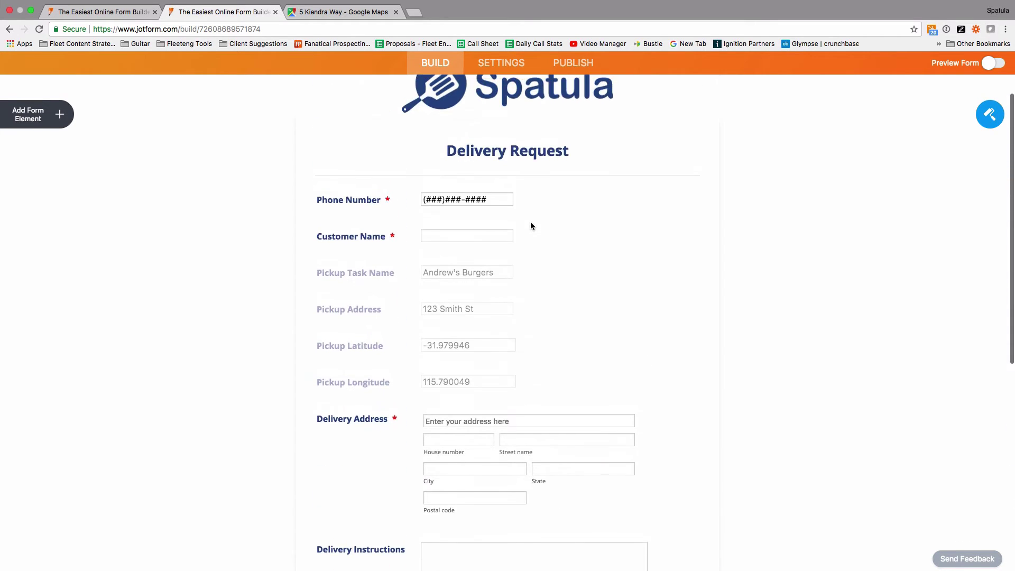
click(489, 197)
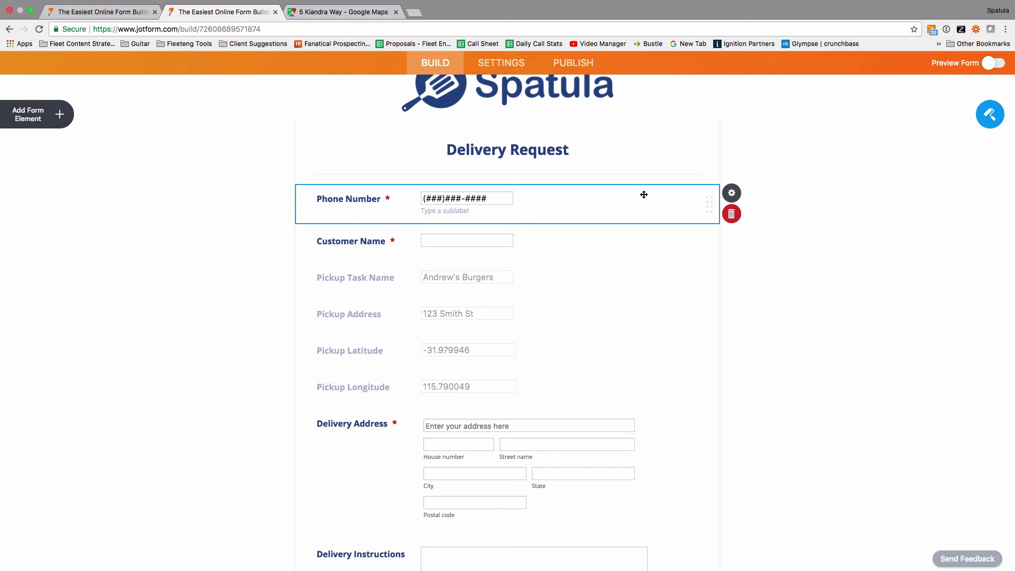
- Change the Phone Number field's input mask to +61 4##-###-###
click(732, 193)
click(899, 114)
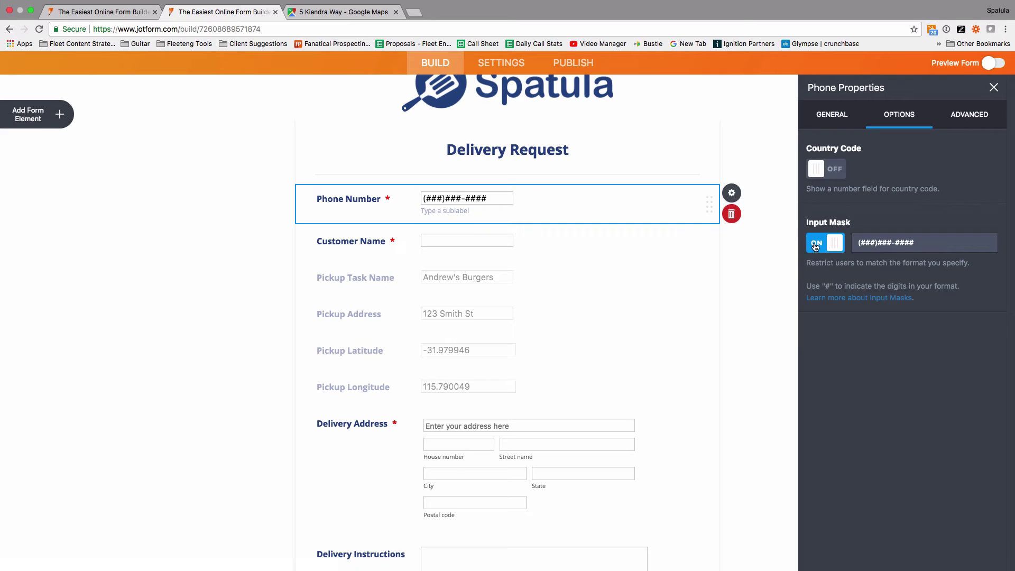
click(927, 243)
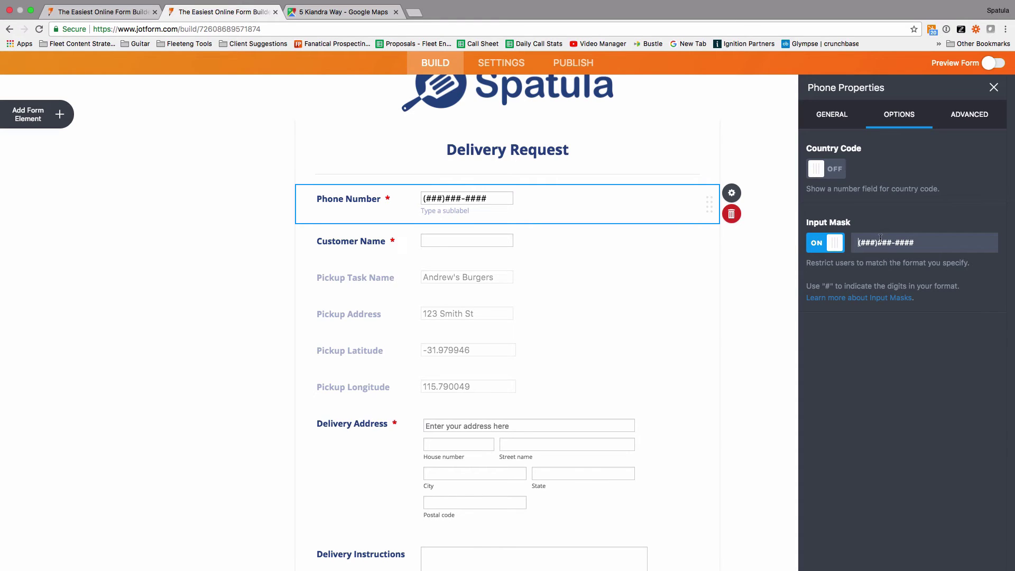
text(+61)
key(shift+End)
text(4## ### ###)
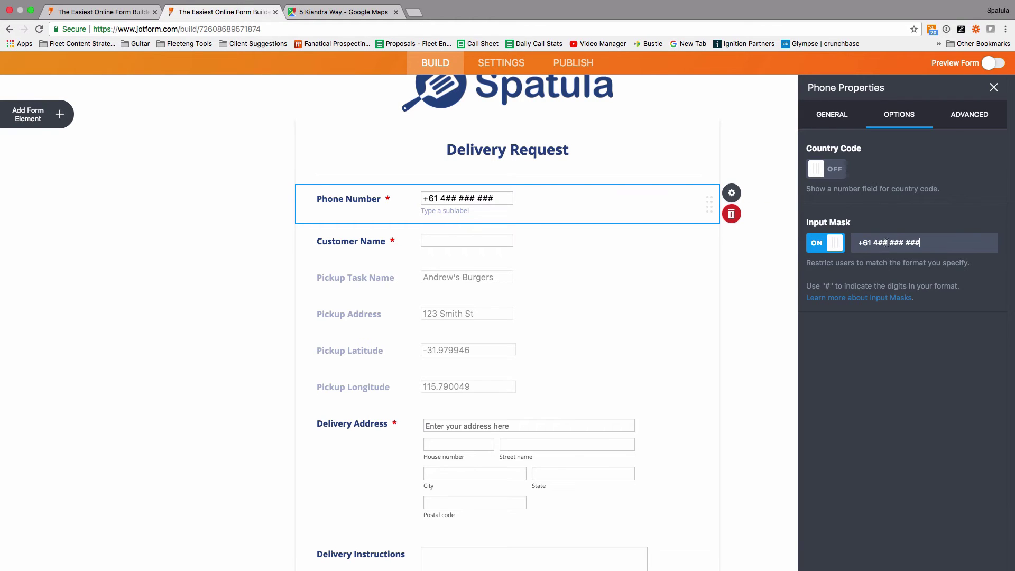
click(888, 242)
key(BackSpace)
text(-)
key(Delete)
text(-)
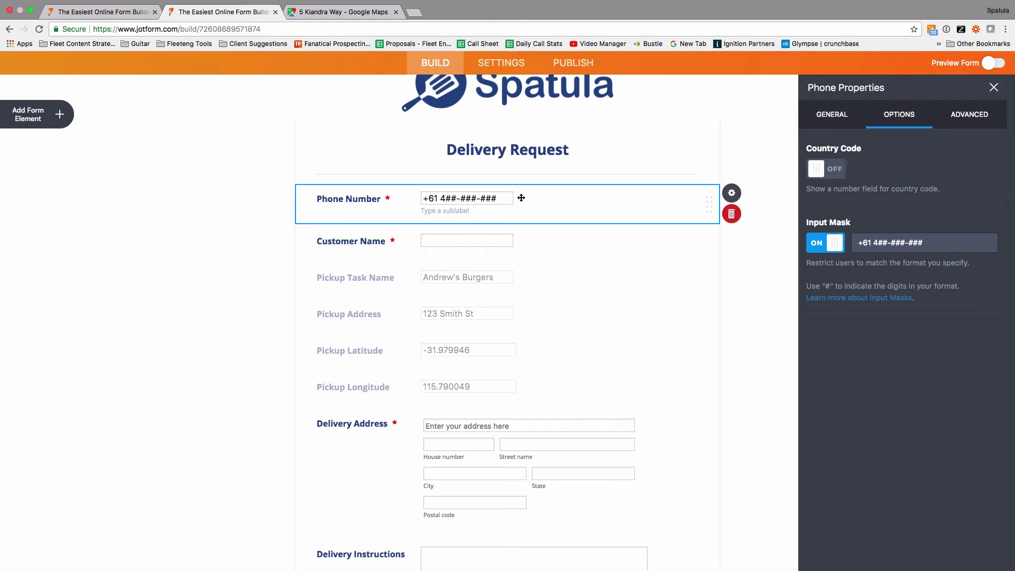
- Close the Phone Number properties and review the Google API key step in the Spatula article
click(756, 328)
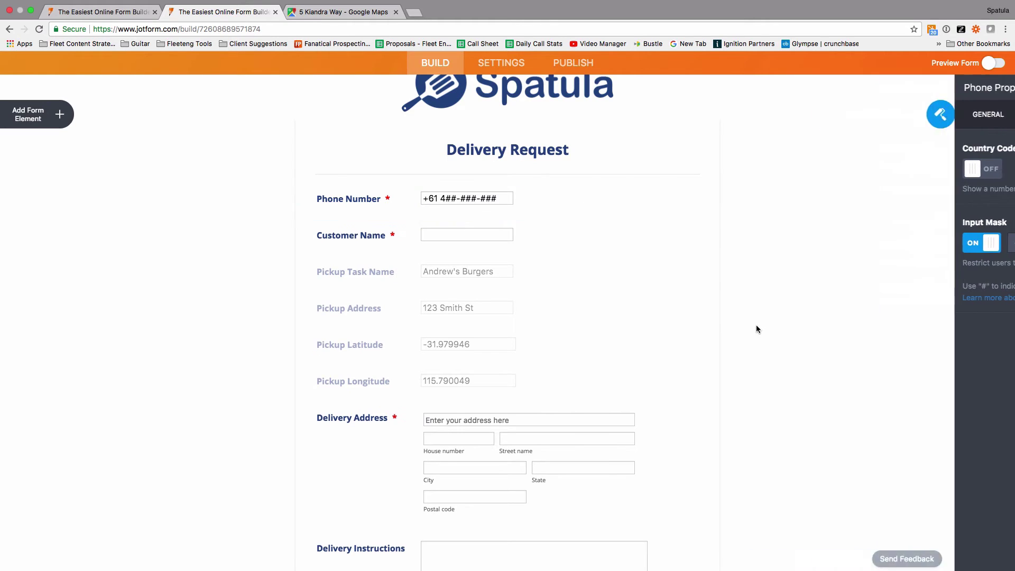
key(ctrl+Left)
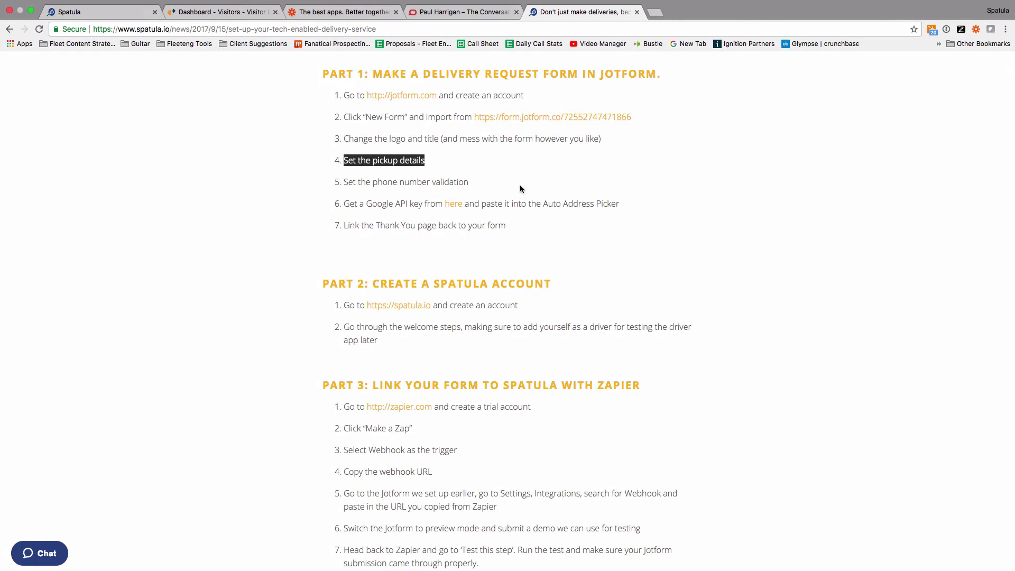
drag(620, 203, 349, 204)
click(718, 206)
- Select the Delivery Address field further down the form
key(ctrl+Right)
scroll(728, 254, down, 5)
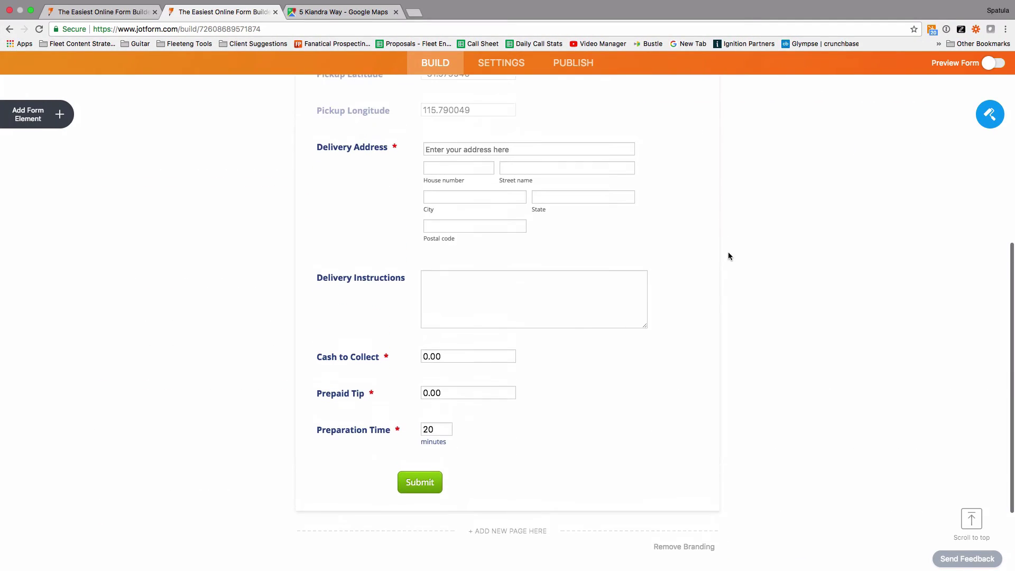
click(365, 148)
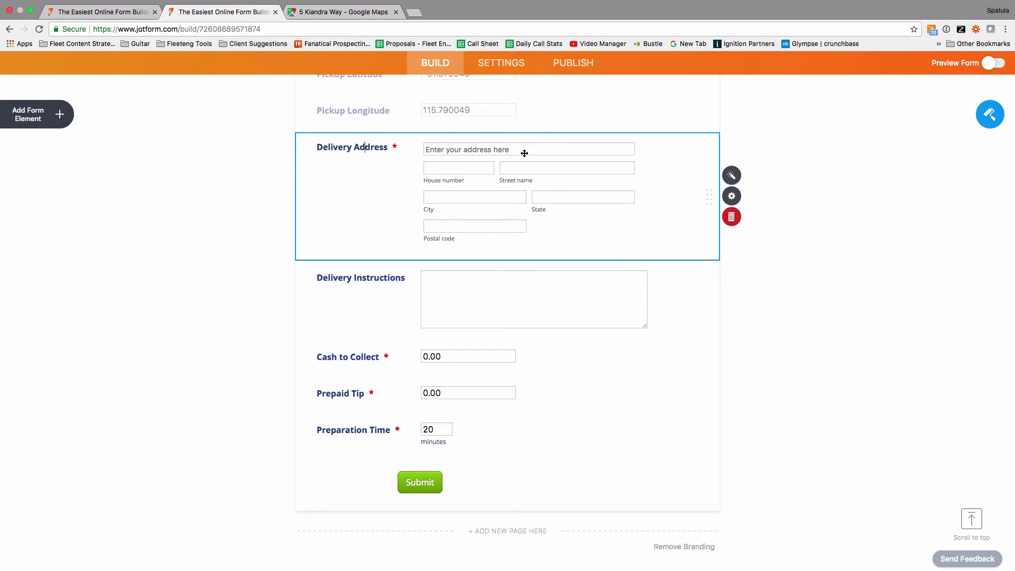
- Replace the Google Maps search with '5b' and pin the suggested Kalamunda street address, then return to JotForm
click(342, 23)
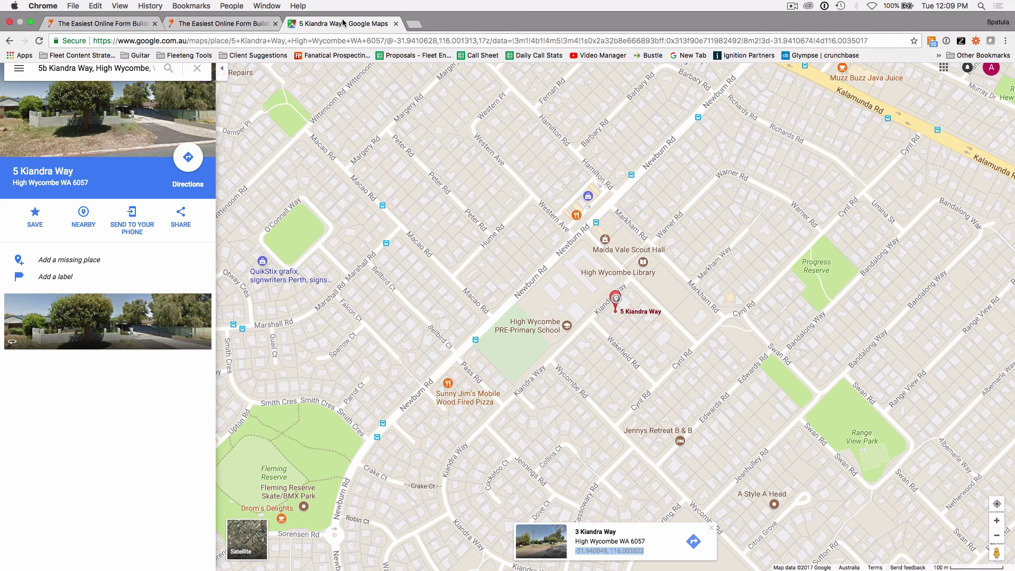
click(111, 67)
key(super+a)
text(5b)
key(Down)
key(Down)
key(Down)
key(Down)
key(Down)
key(Down)
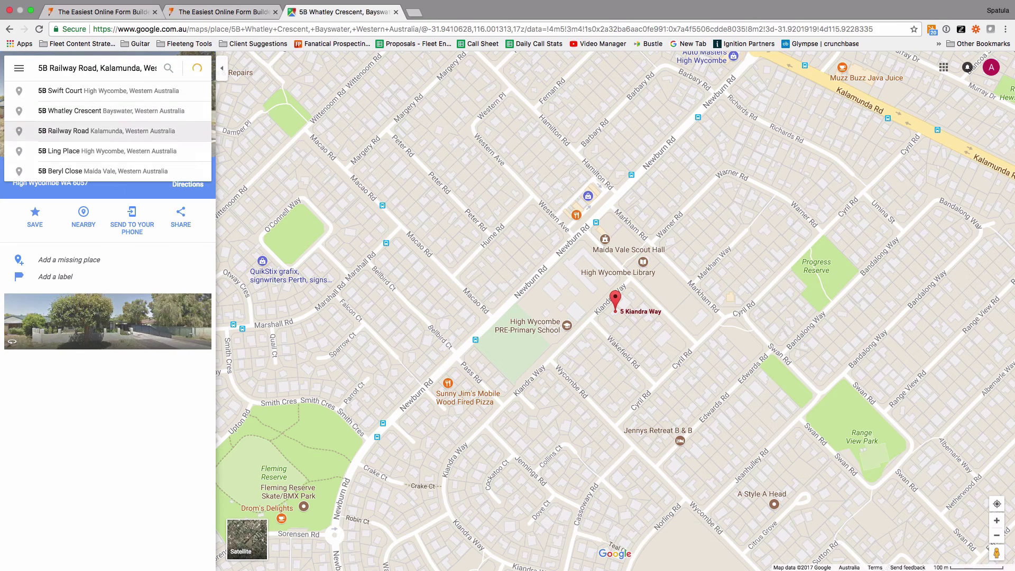
key(Up)
key(Up)
key(Up)
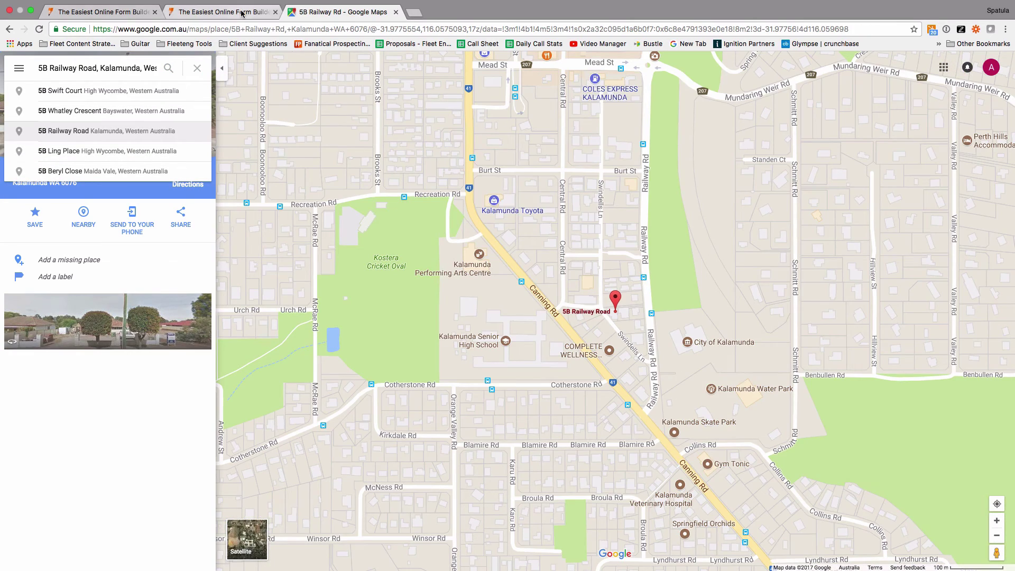
click(243, 12)
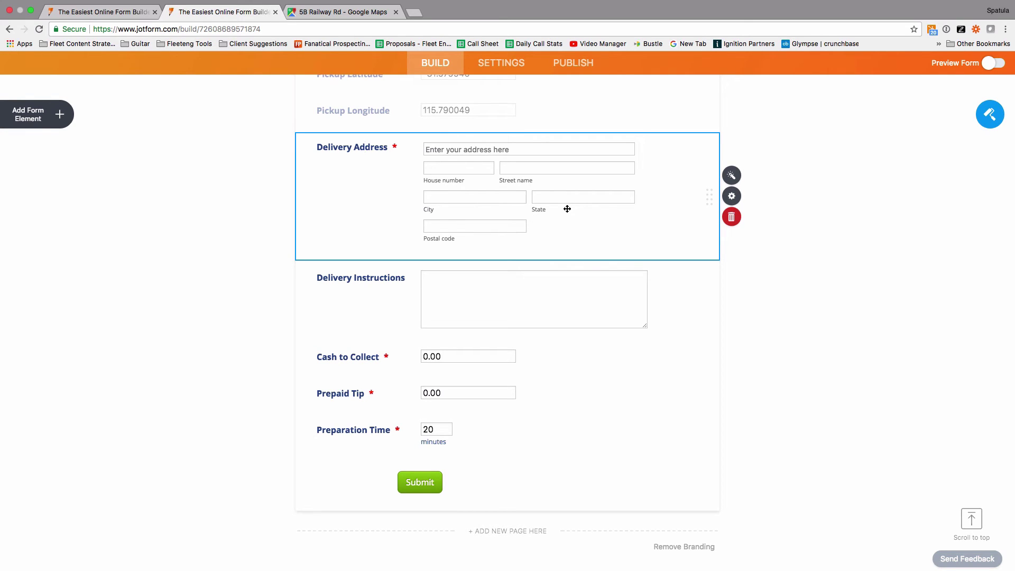
- Open the Delivery Address widget settings and scroll to the empty Google Maps API Key field
click(735, 179)
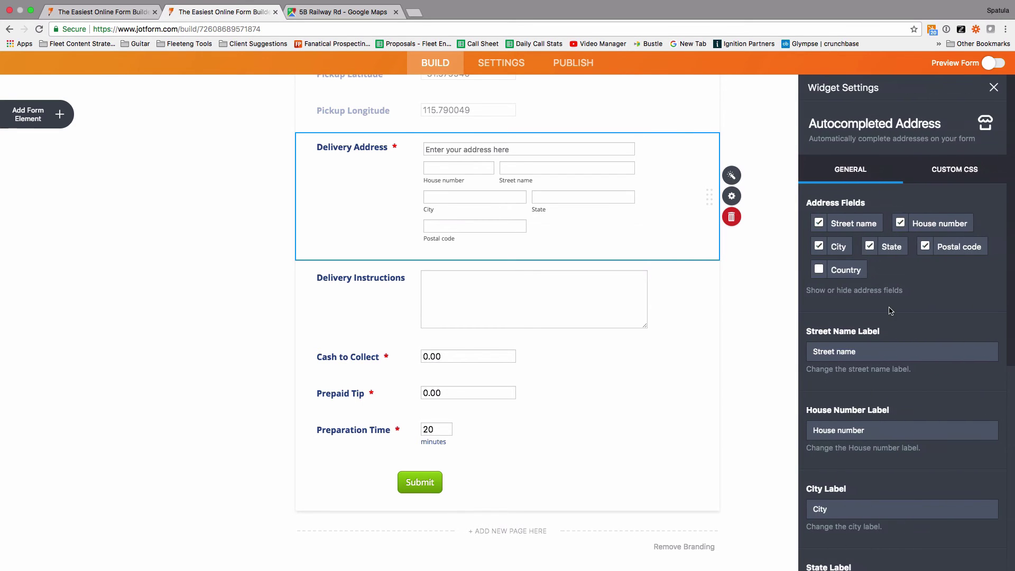
scroll(890, 307, down, 4)
scroll(891, 311, down, 3)
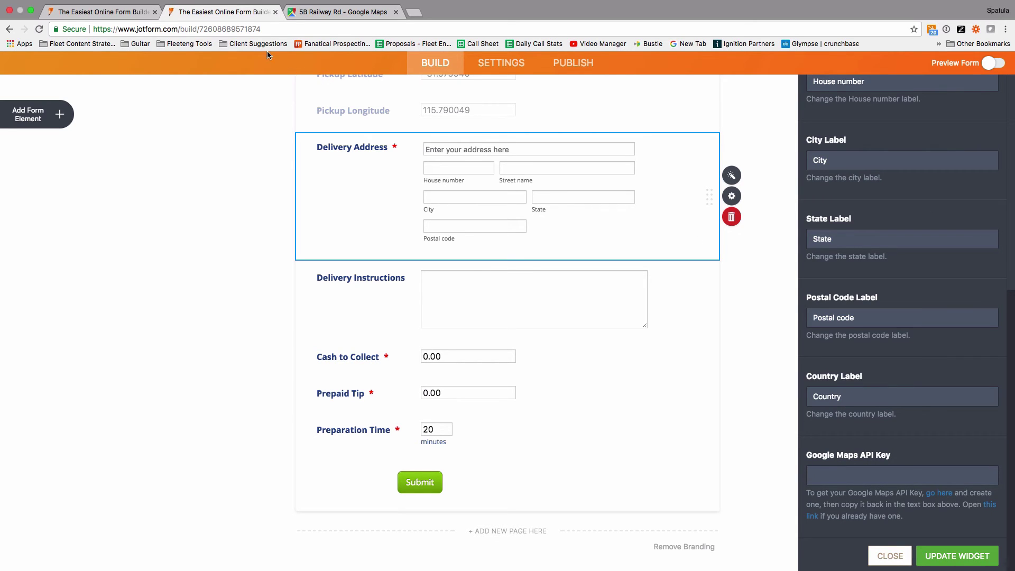
key(ctrl+Left)
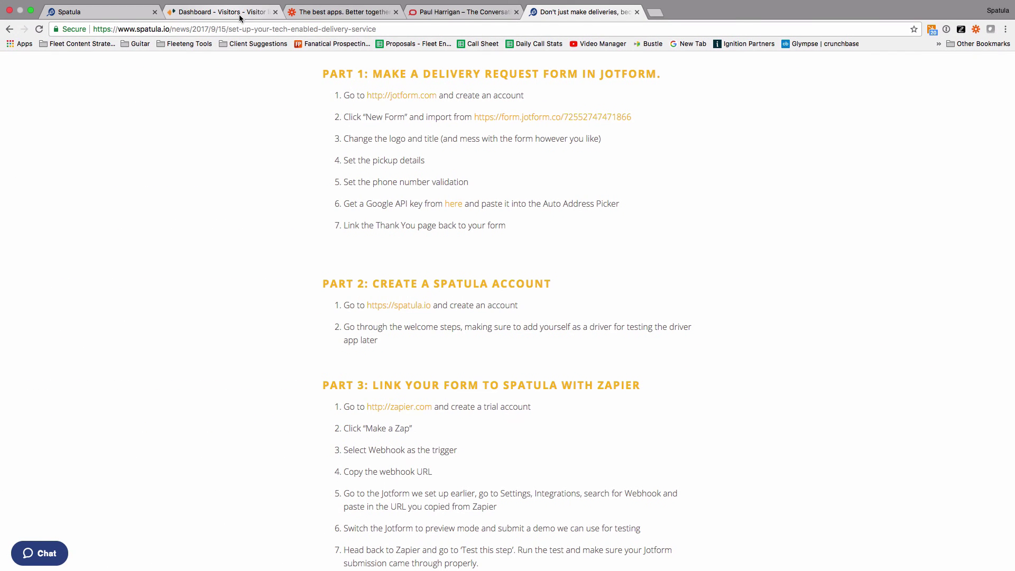
key(ctrl+Right)
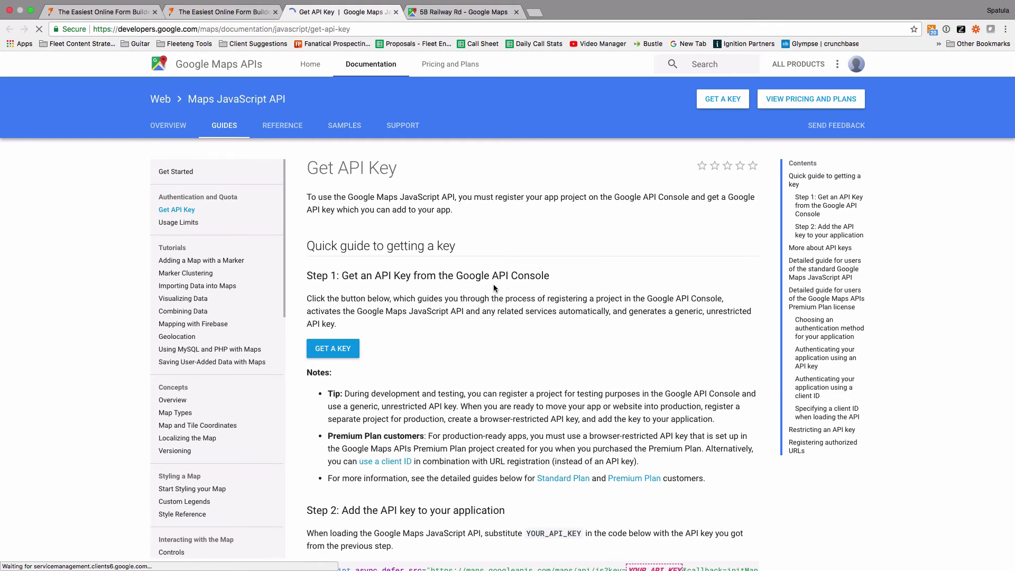
- Create a new project with the Maps JavaScript API enabled and copy its generated API key
click(335, 350)
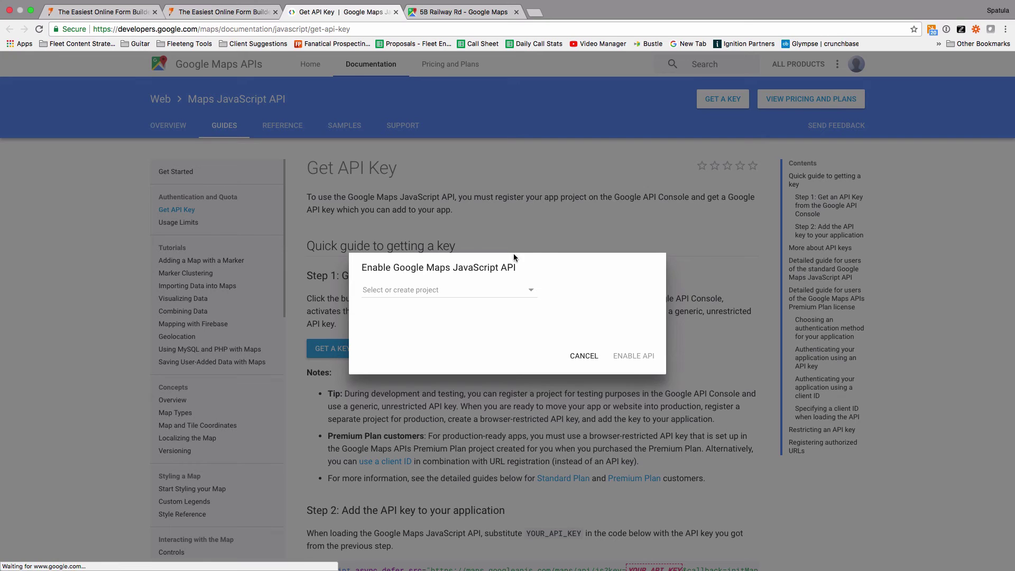
click(484, 297)
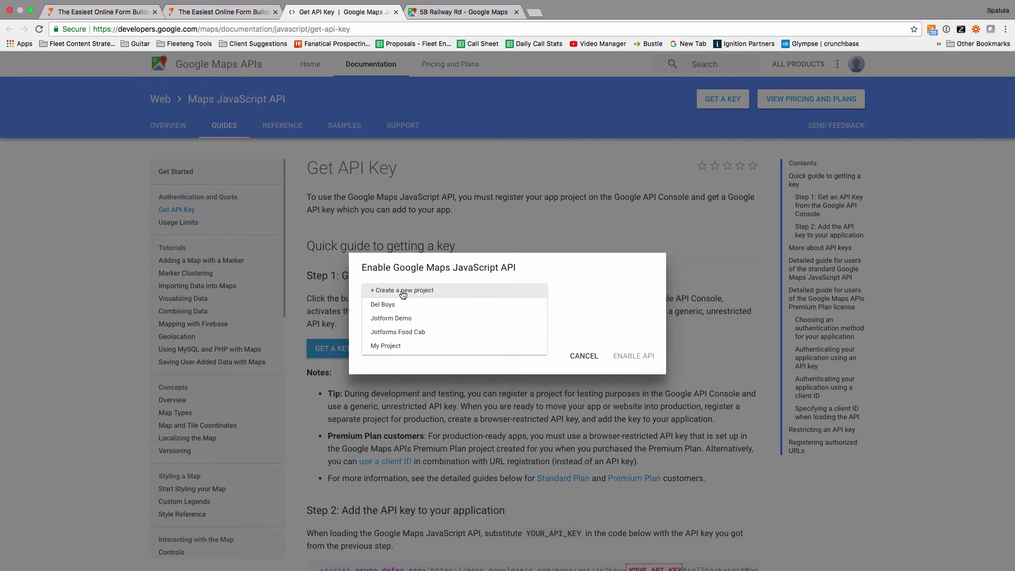
click(402, 290)
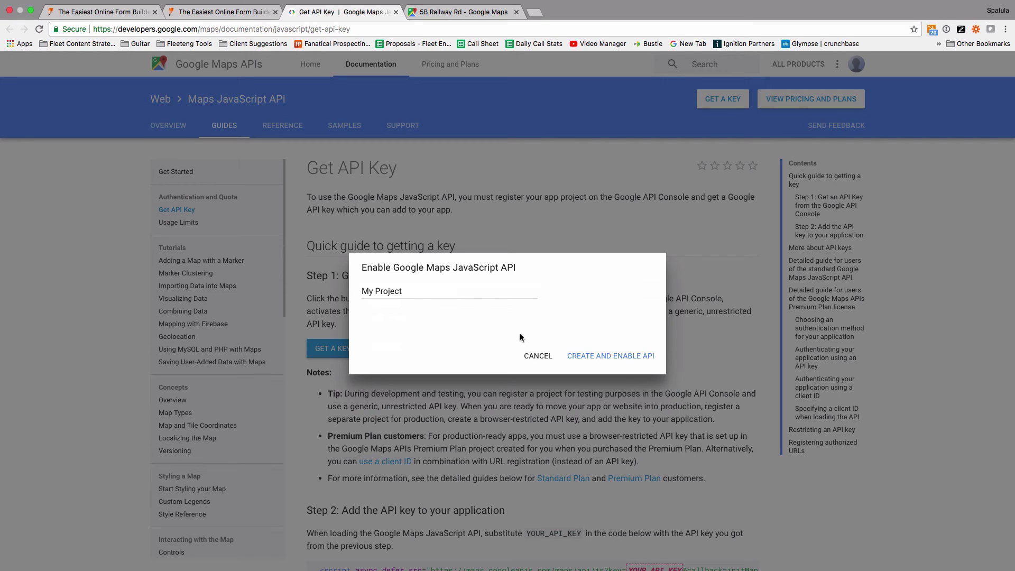
click(596, 355)
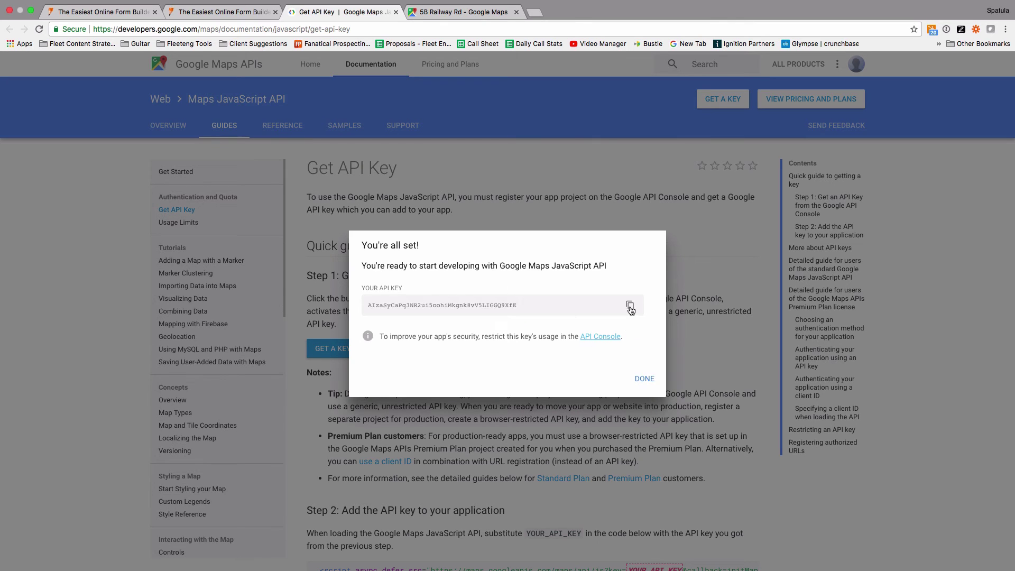
click(630, 307)
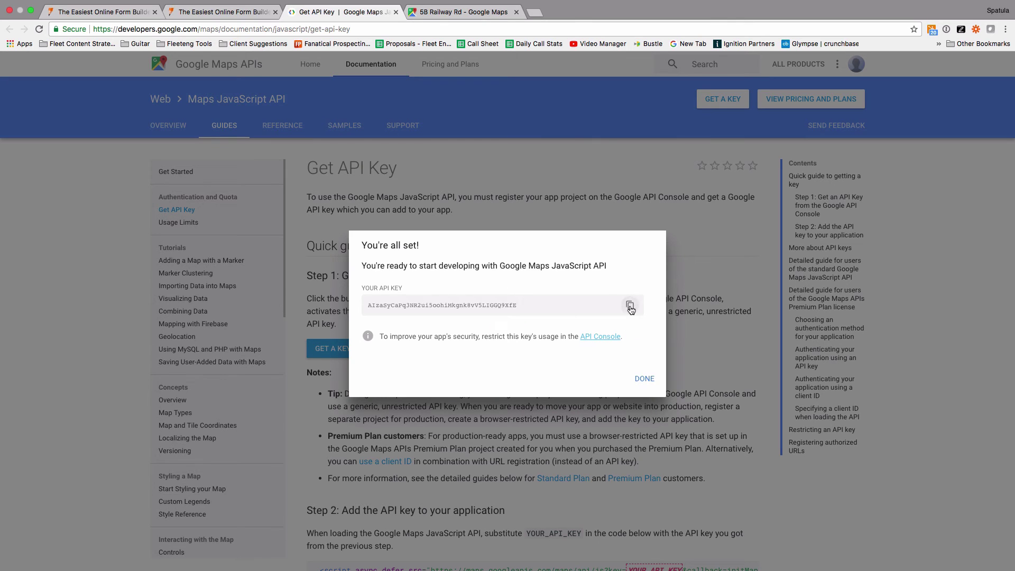
- Paste the copied key into the widget's Google Maps API Key field and save the settings
click(249, 7)
click(854, 476)
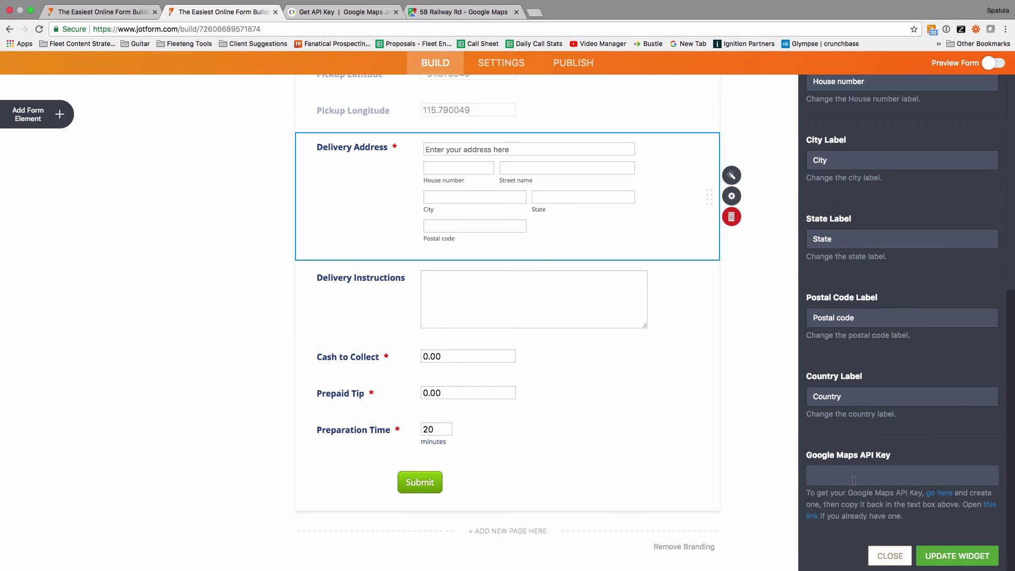
key(super+v)
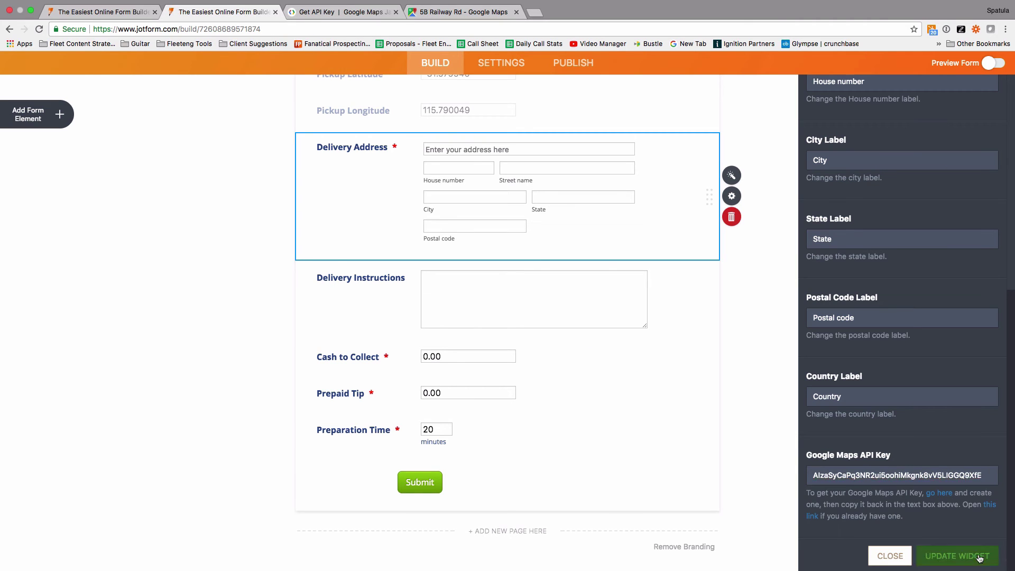
click(979, 558)
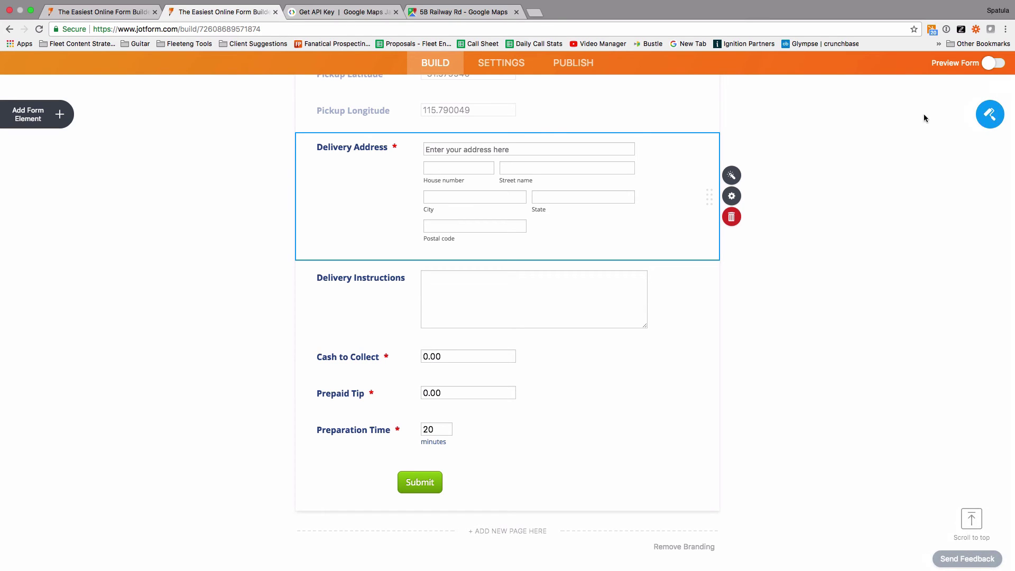
click(994, 70)
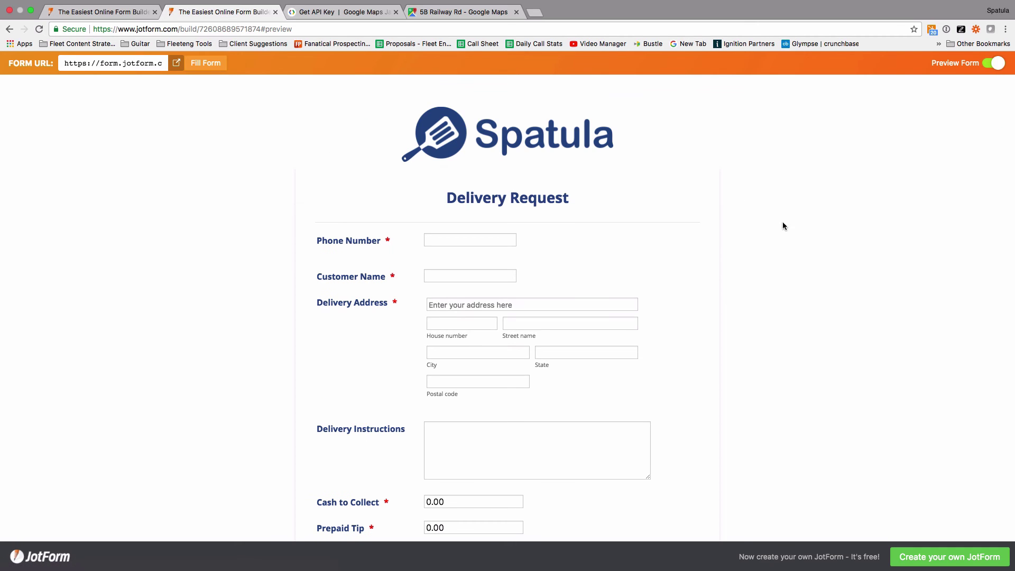
scroll(696, 311, down, 3)
click(590, 224)
click(528, 236)
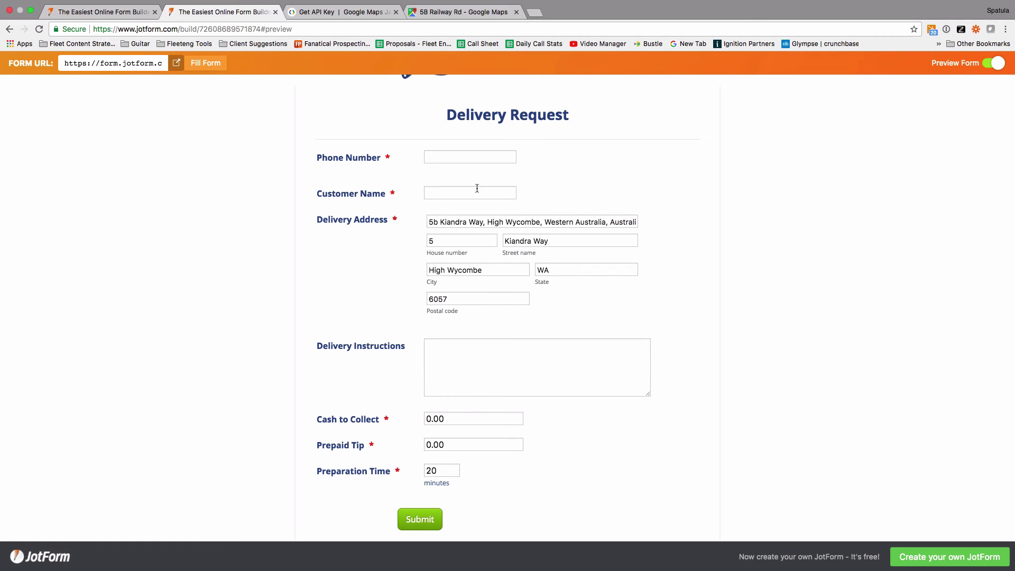
- Check the Spatula guide's step on linking the Thank You page, then return to the preview
key(ctrl+Left)
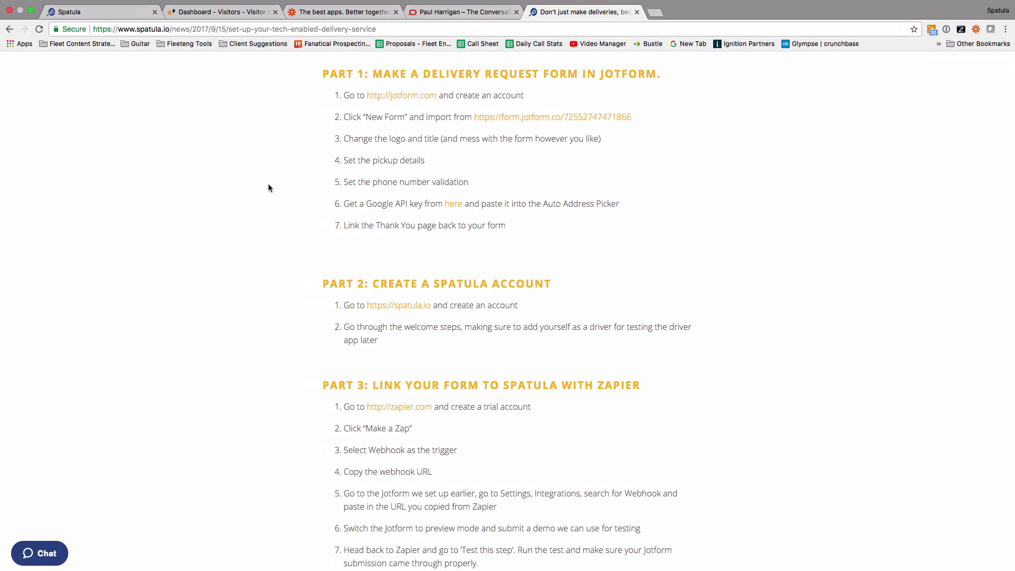
drag(505, 227, 328, 224)
key(ctrl+Right)
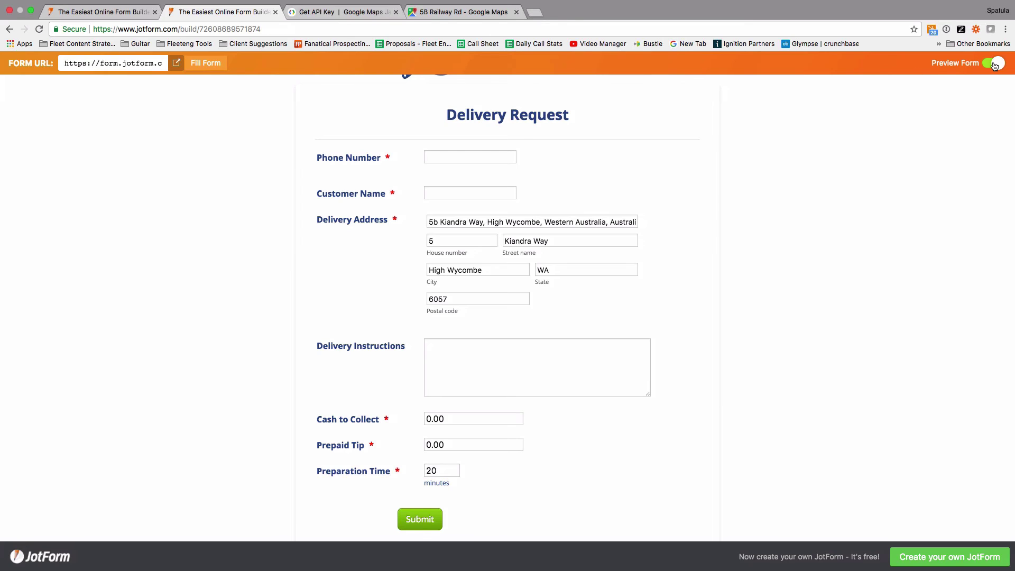
- Leave preview, open Settings > Thank You Page, and select the 'Back to Form' text
click(994, 64)
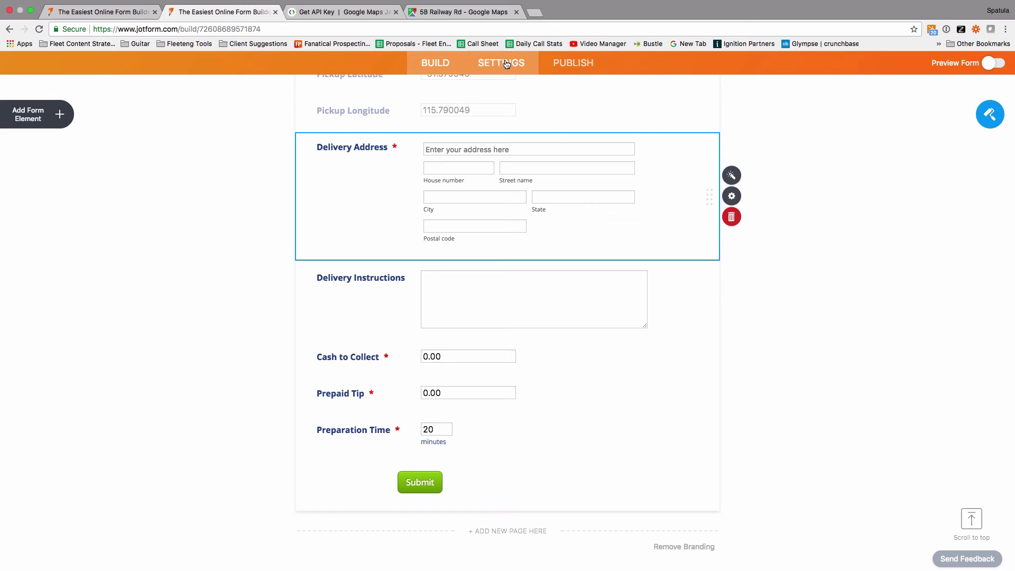
click(506, 64)
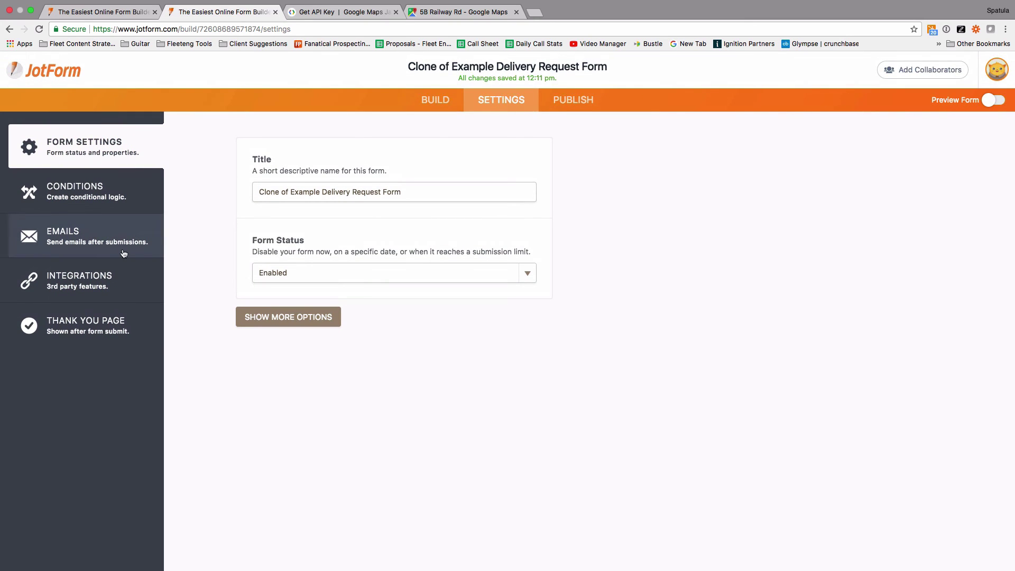
click(91, 320)
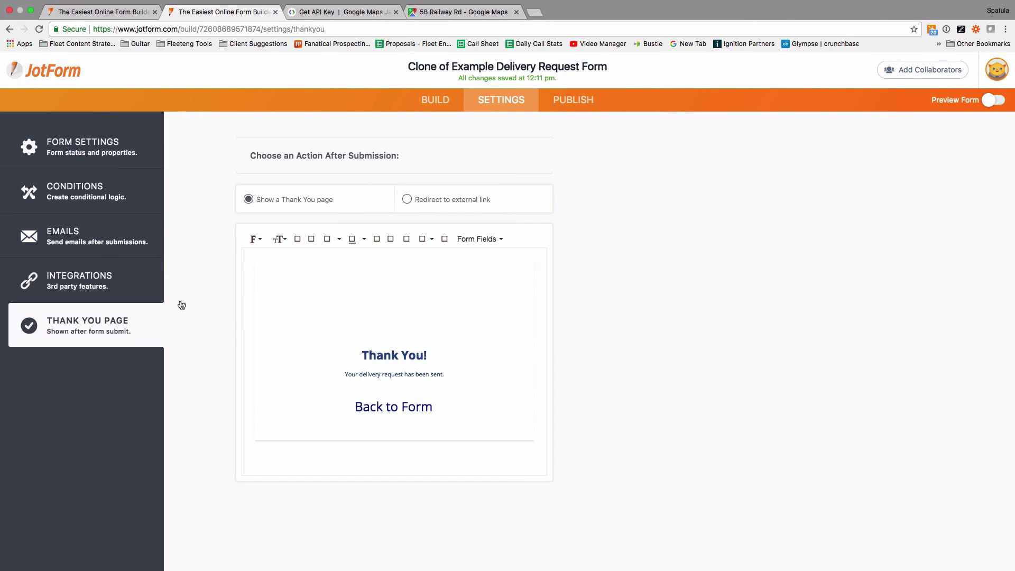
drag(442, 407, 352, 405)
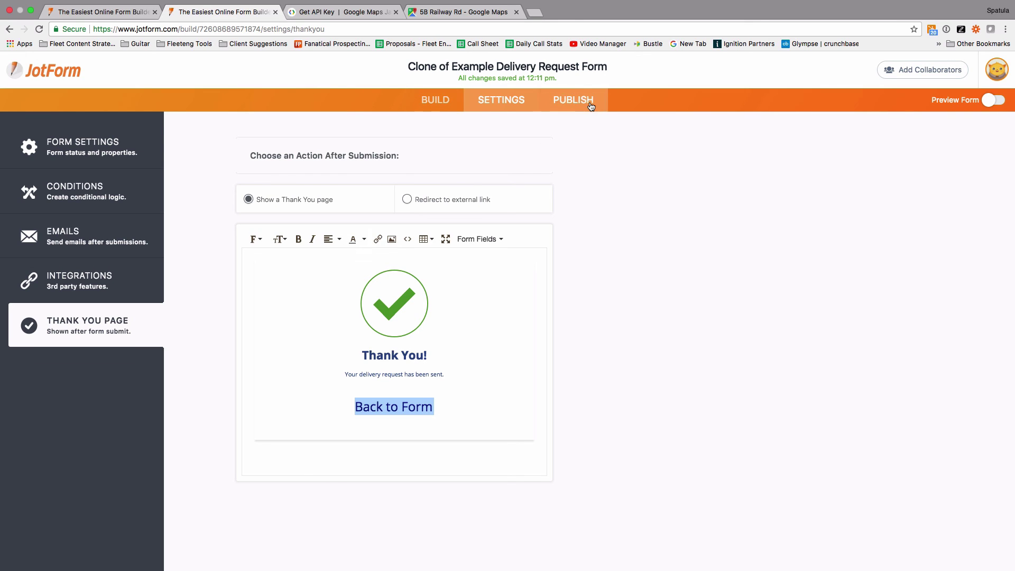
- Copy the form's direct link from the Publish options
click(563, 108)
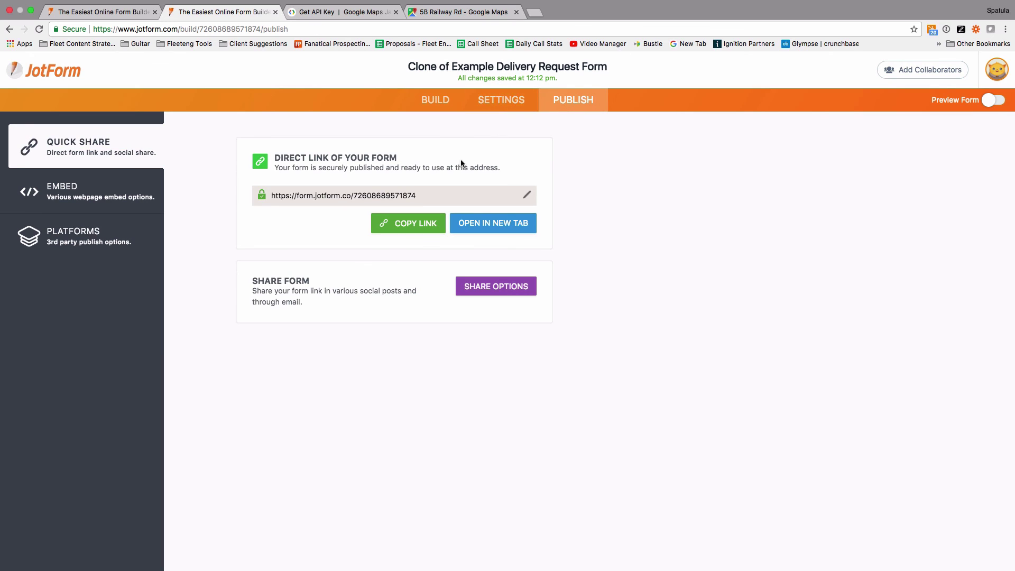
drag(417, 196, 268, 199)
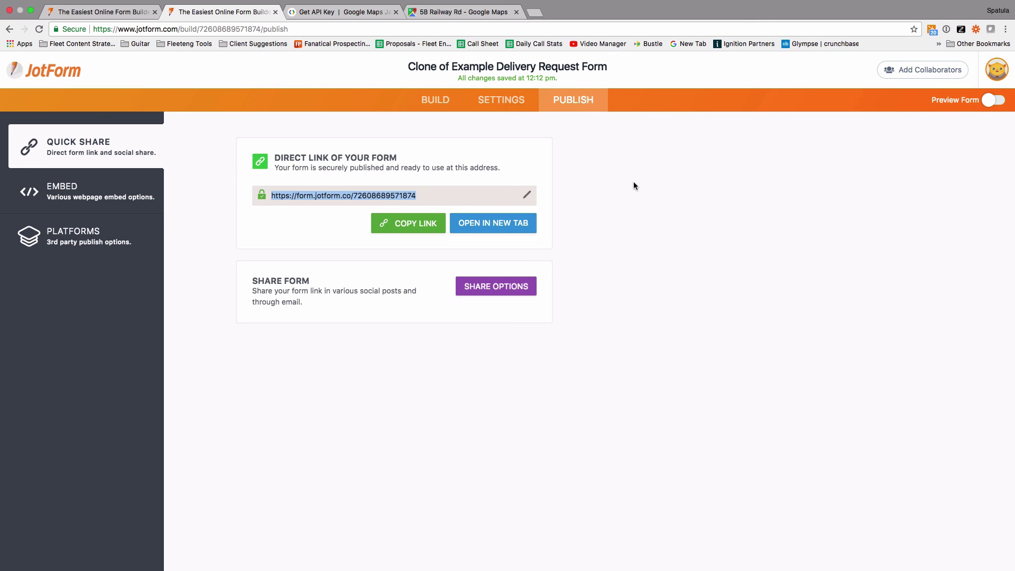
click(397, 224)
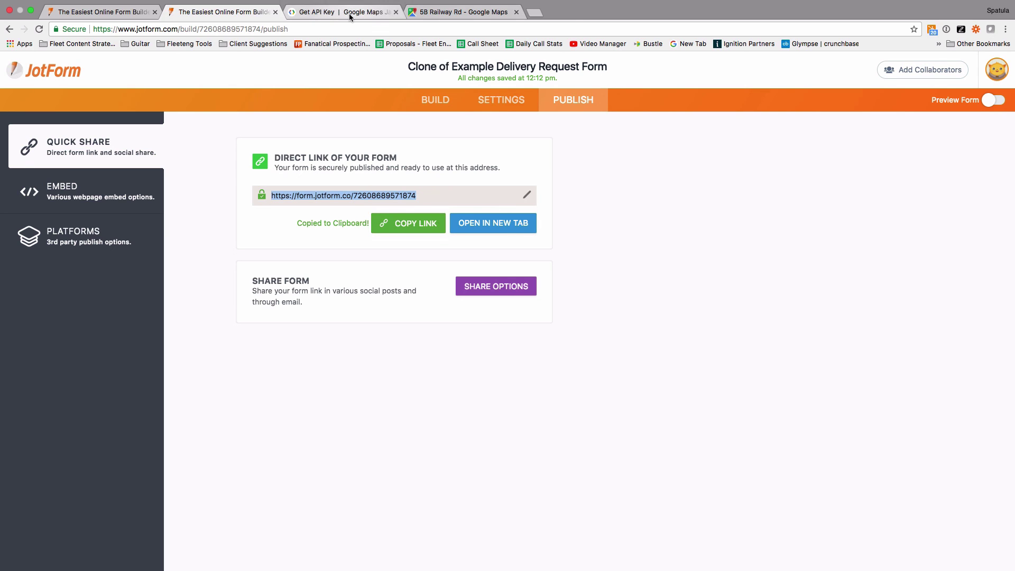
- Link the Thank You page's 'Back to Form' text to the pasted form URL, then preview the form
click(484, 103)
click(78, 326)
drag(435, 410, 352, 408)
click(374, 241)
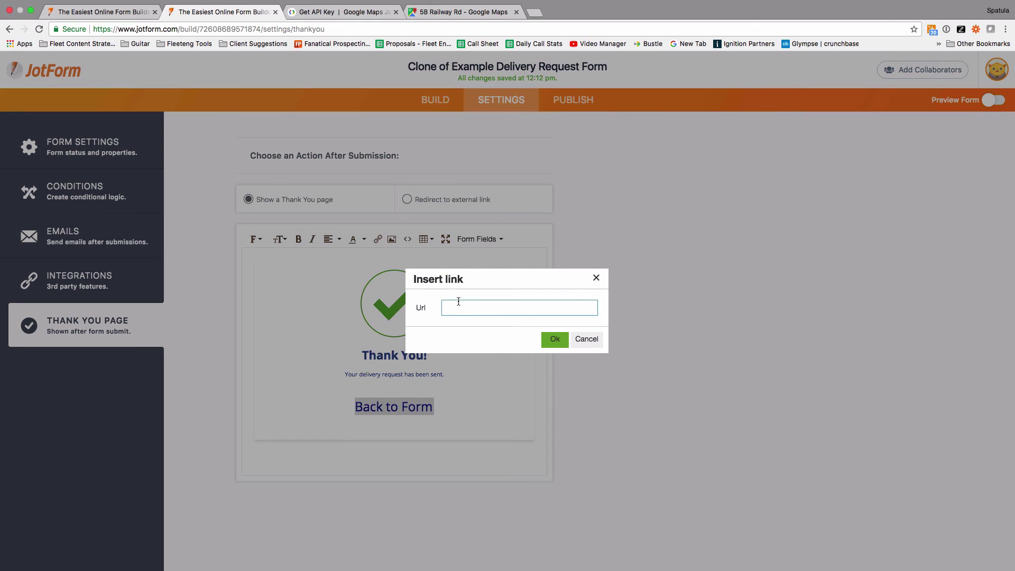
click(459, 304)
key(super+v)
click(553, 340)
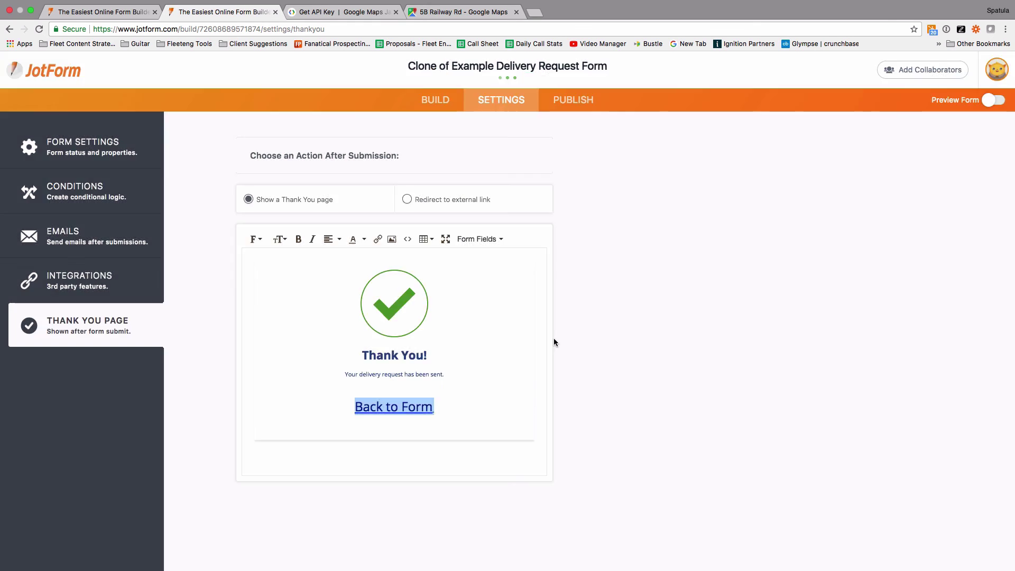
click(469, 412)
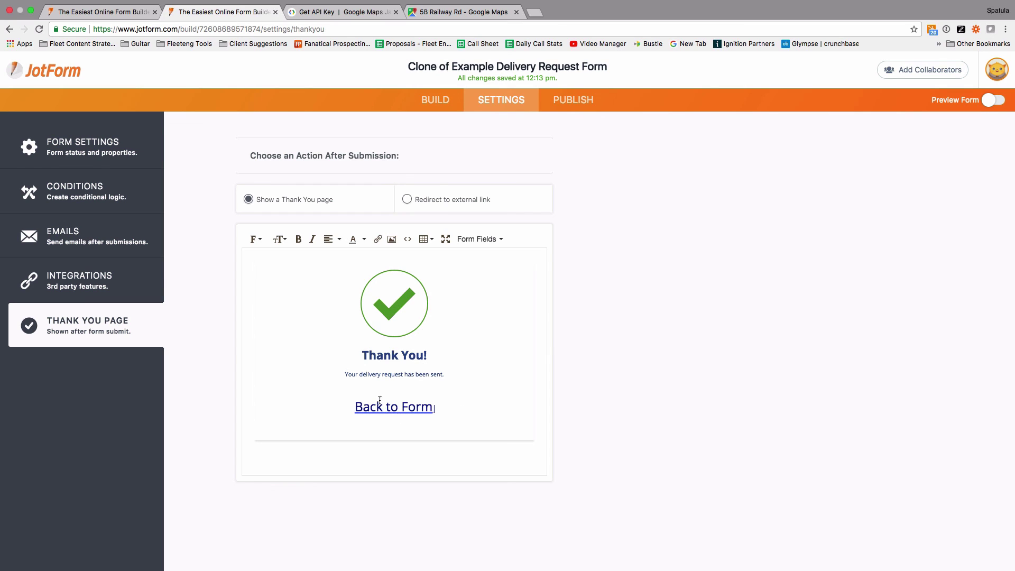
click(999, 102)
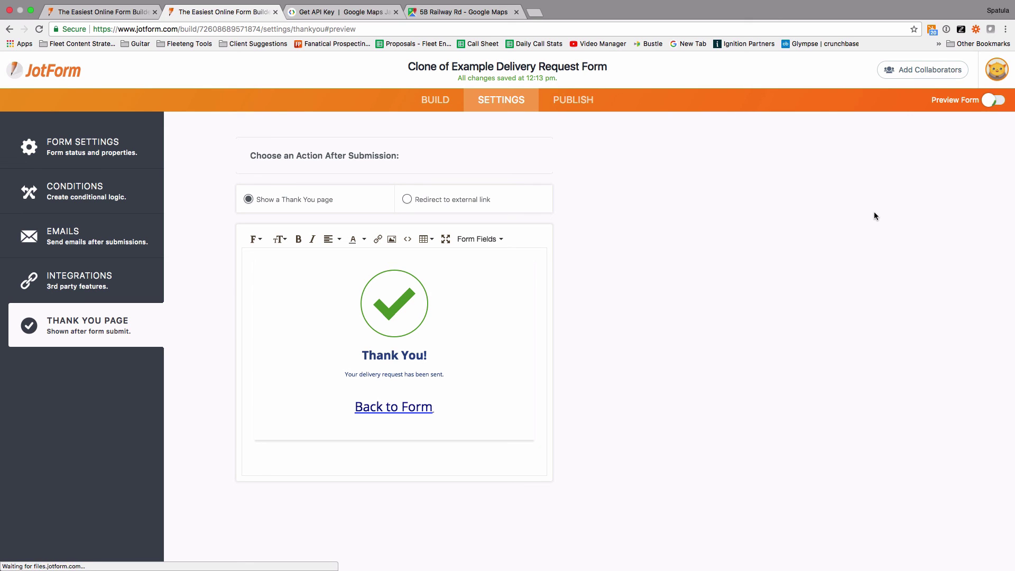
- Fill in a test phone number and customer name, and pick the suggested Kiandra delivery address
click(477, 239)
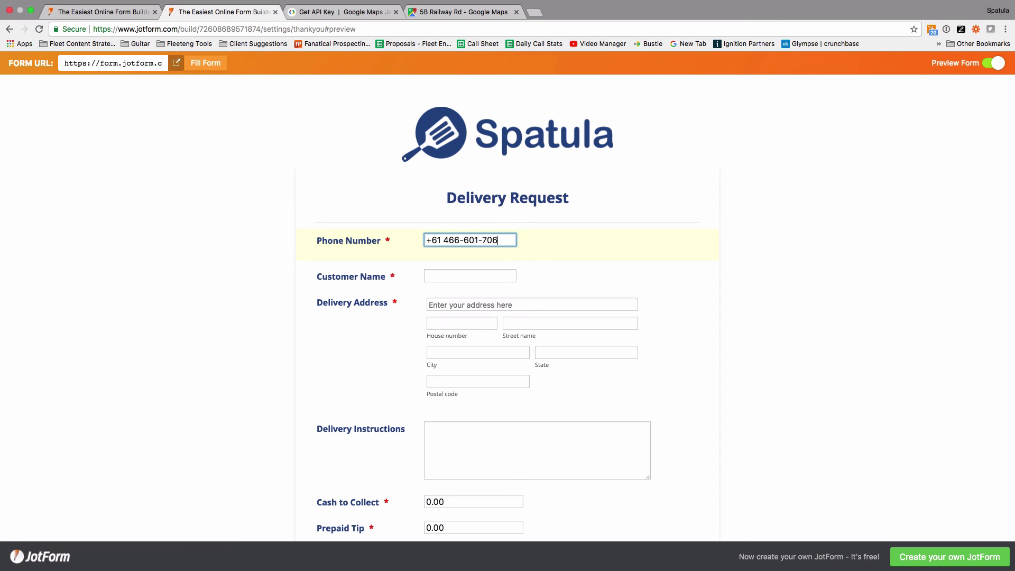
click(470, 276)
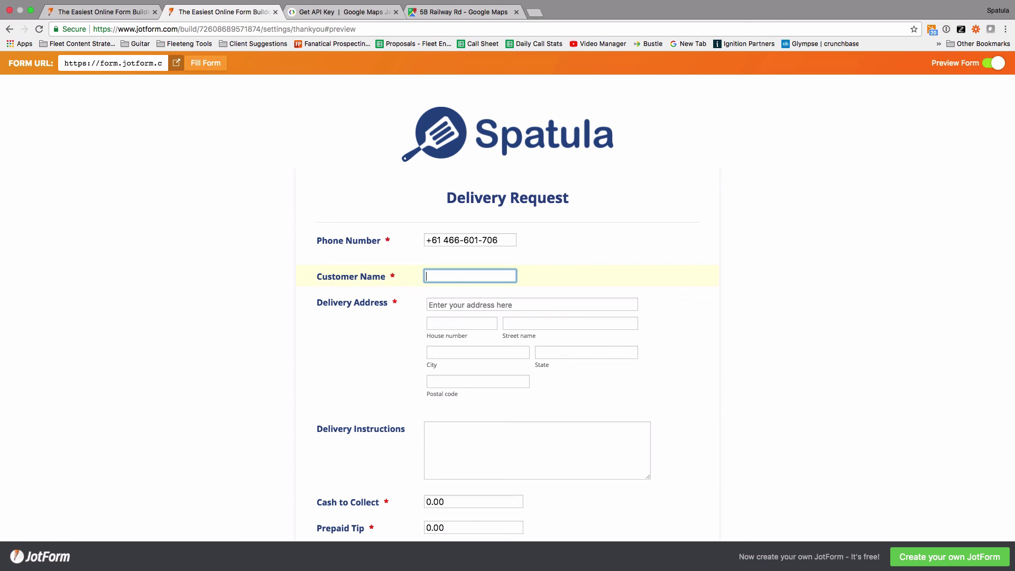
text(Andrew)
key(Tab)
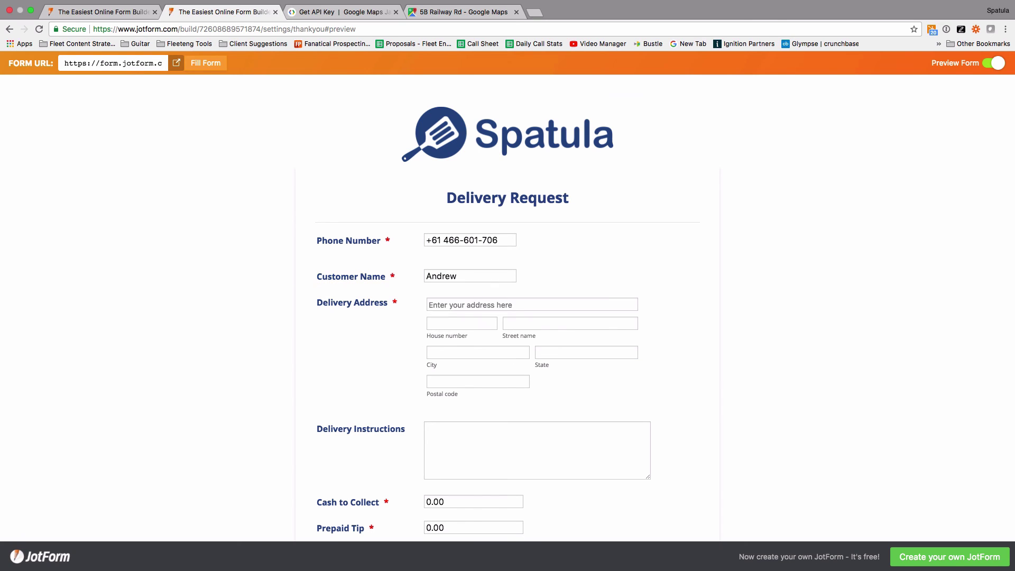
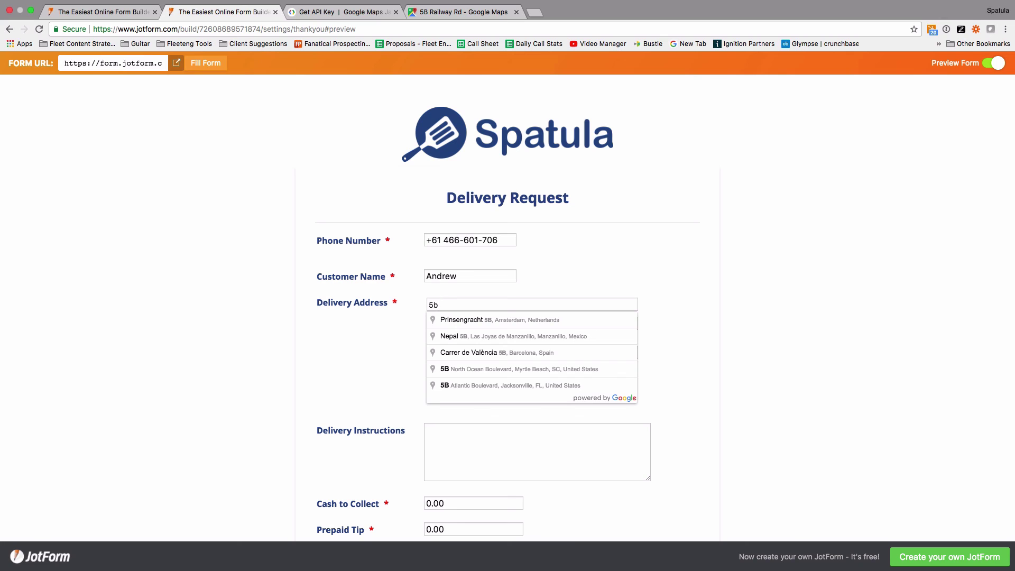
key(Down)
key(Return)
- Enter 'No instructions' as Delivery Instructions and submit the test request
scroll(553, 398, down, 3)
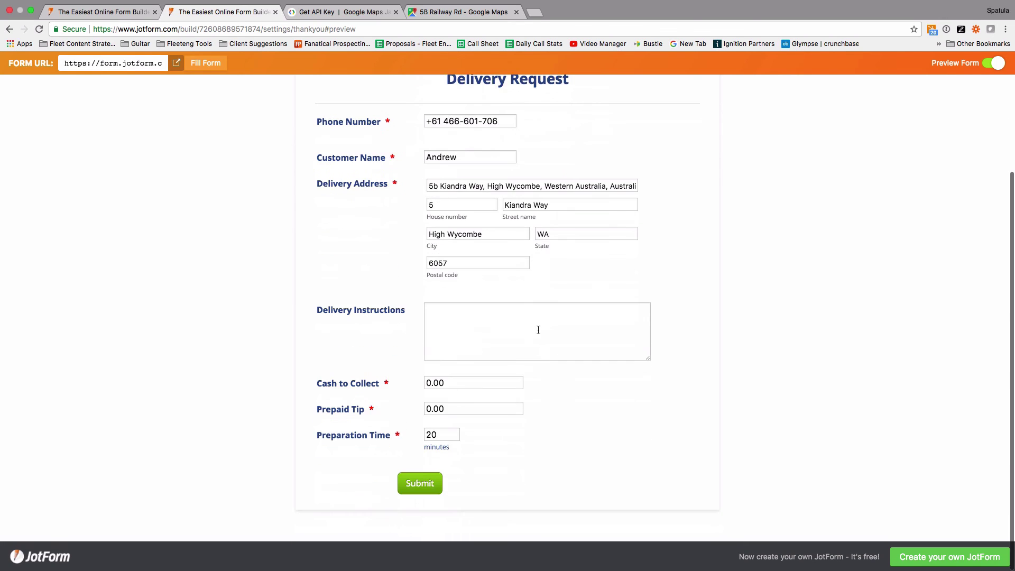
click(503, 327)
text(No instructions)
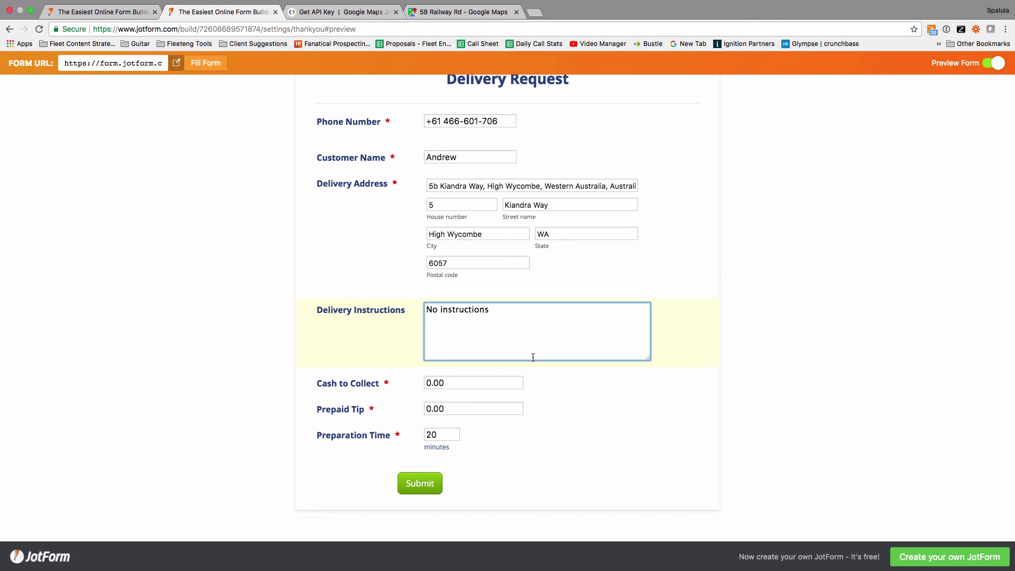
click(608, 418)
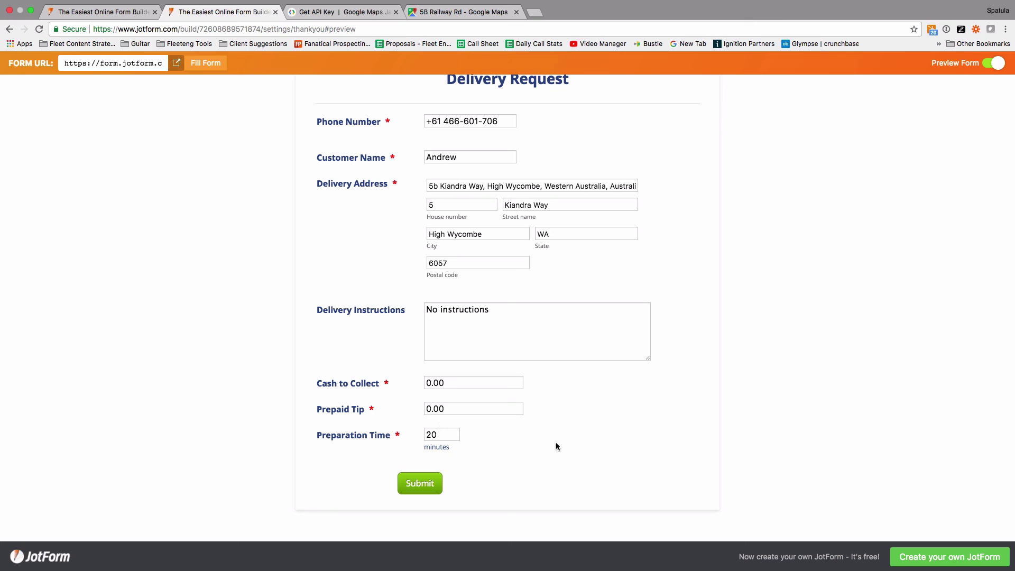
click(416, 487)
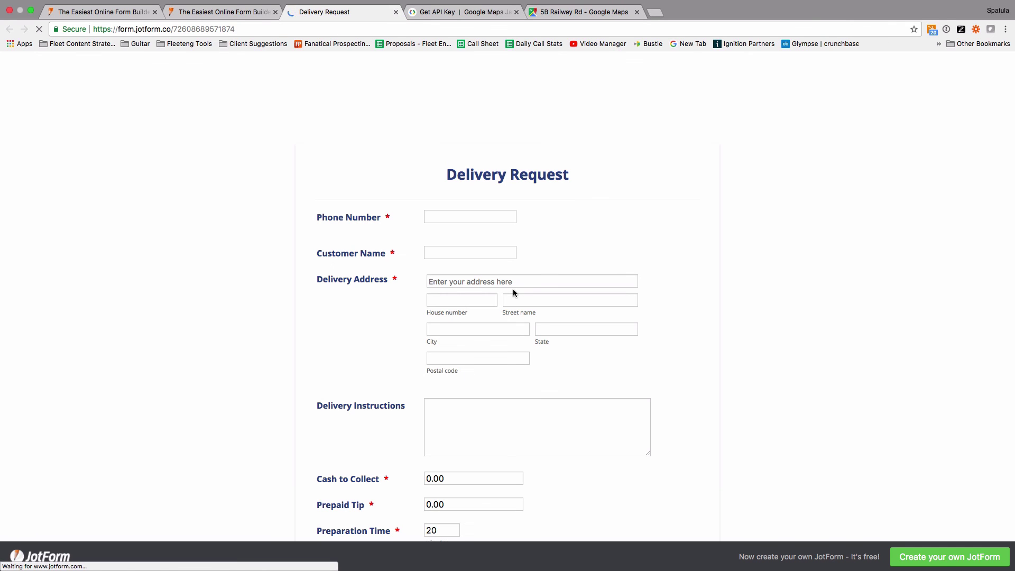
- Check the blank published form opened by 'Back to Form', then return to the Spatula setup guide
scroll(241, 280, down, 5)
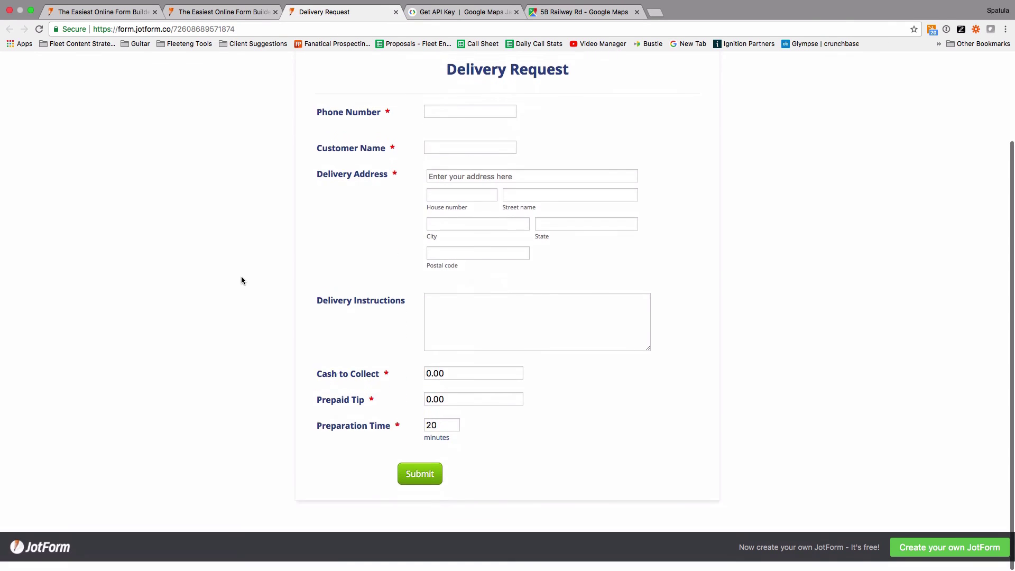
scroll(241, 281, up, 5)
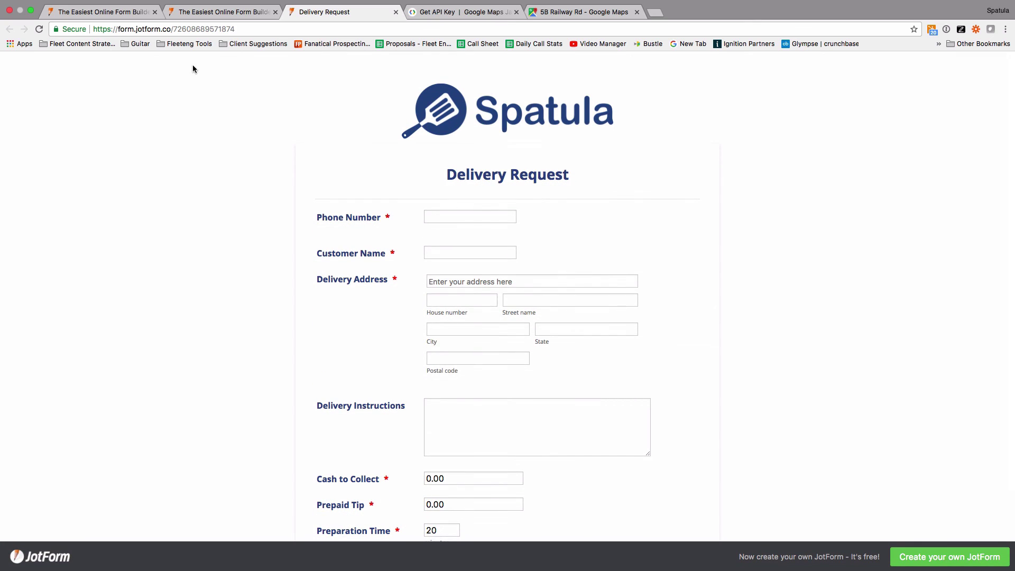
key(ctrl+Left)
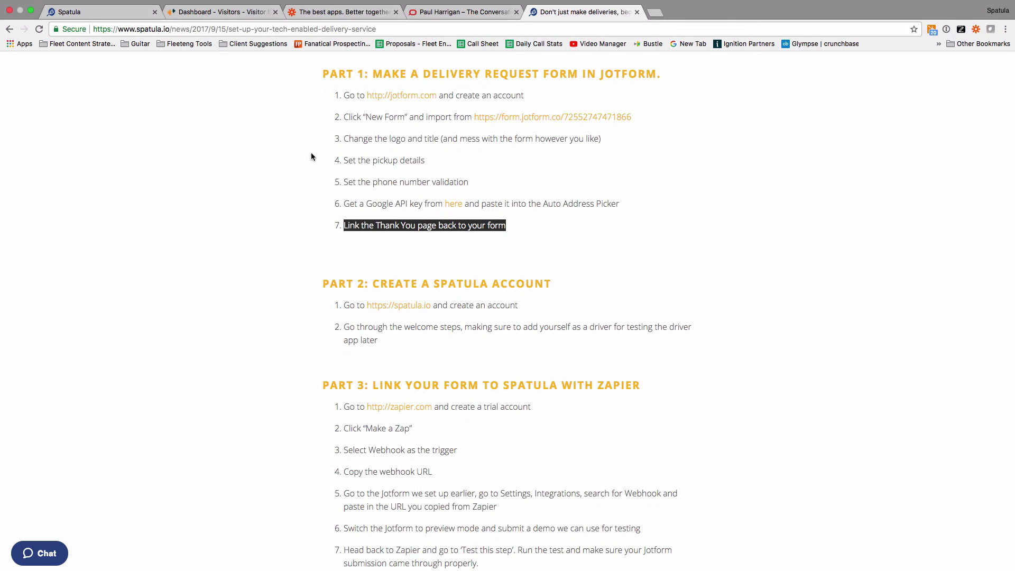